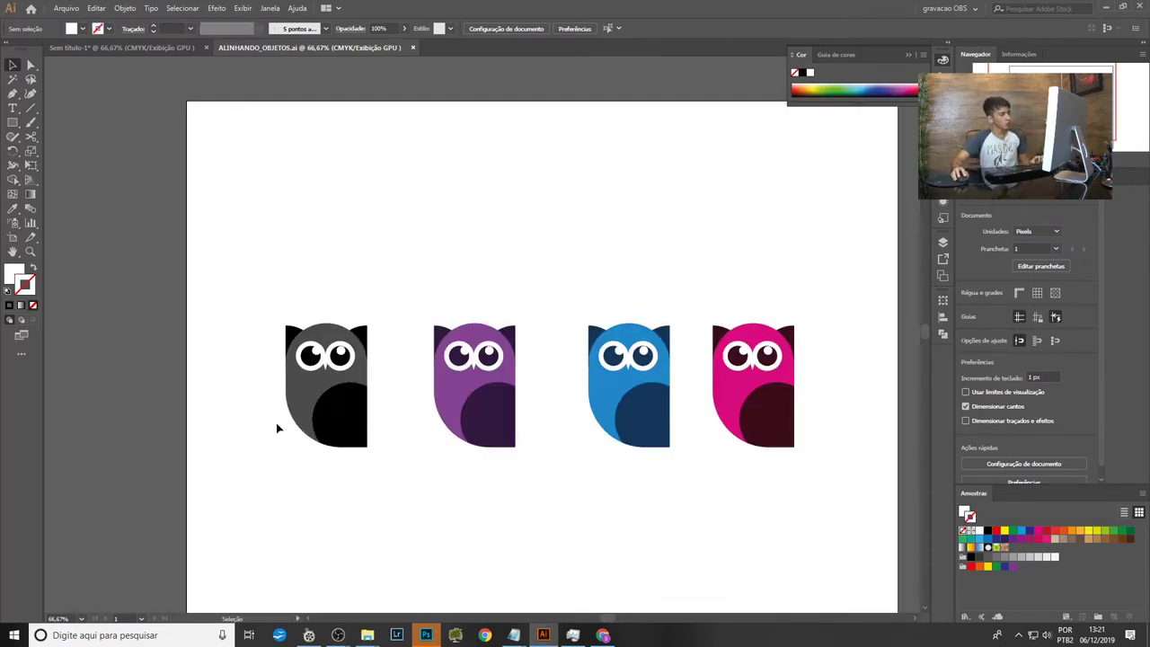
Pan the canvas right and down to bring the four owls into view.
{"action": "scroll", "coordinate": [467, 488], "scroll_direction": "right", "scroll_amount": 3}
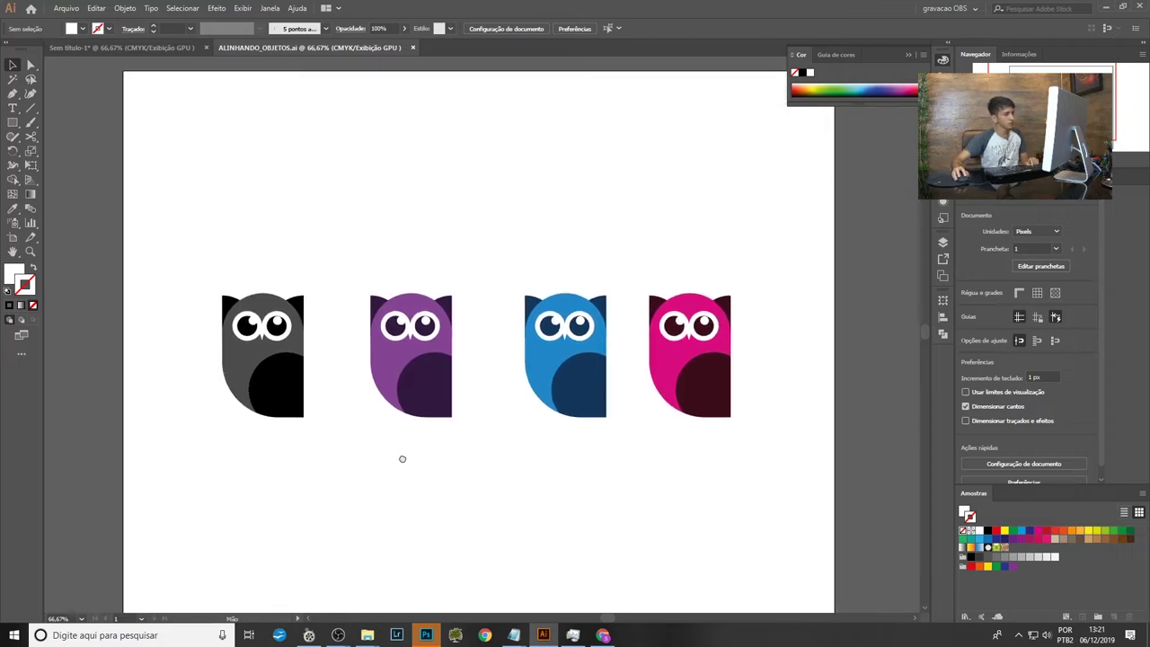
{"action": "scroll", "coordinate": [401, 458], "scroll_direction": "down", "scroll_amount": 1}
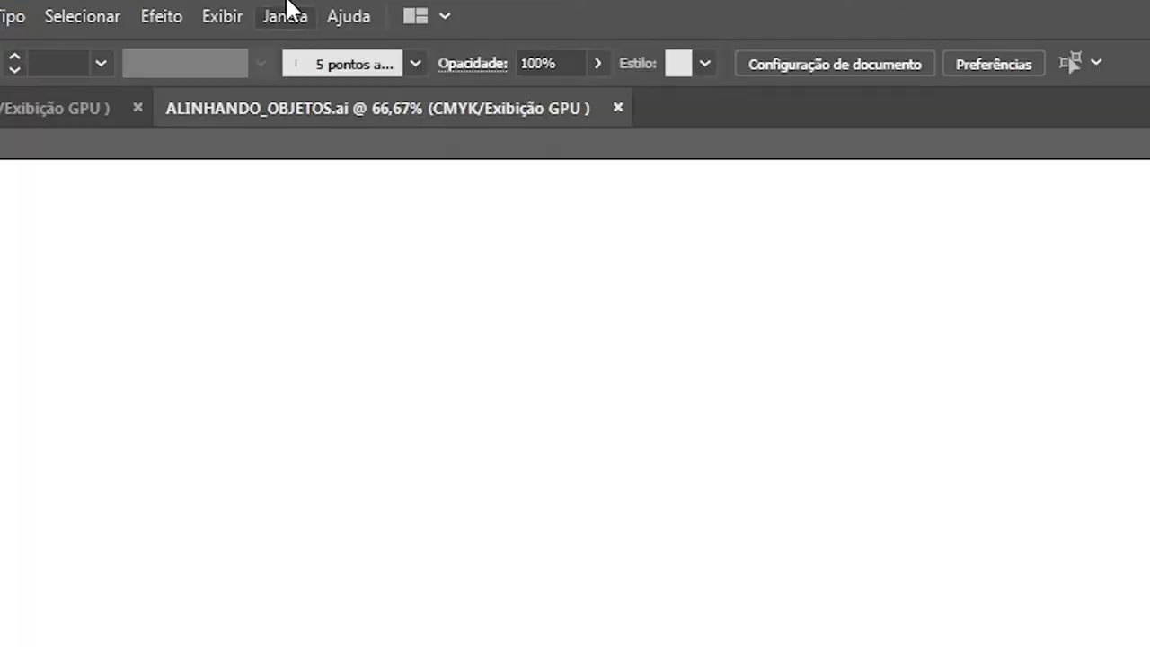
Open the Alinhar panel from the Janela menu and float it beside the canvas.
{"action": "left_click", "coordinate": [286, 13]}
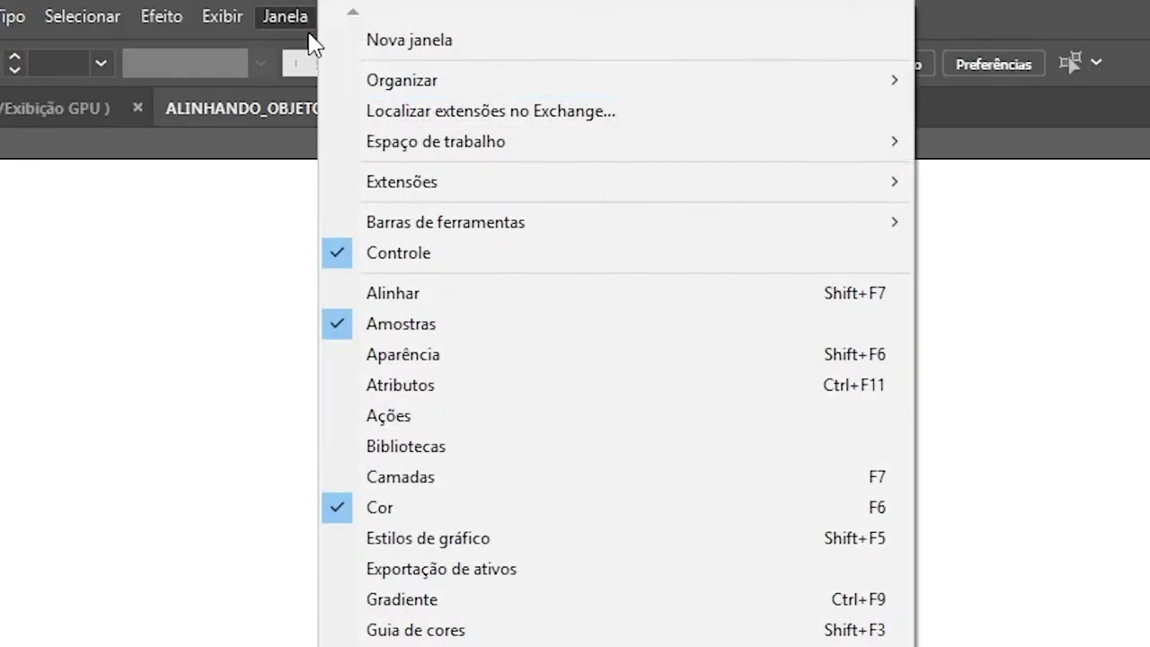
{"action": "left_click", "coordinate": [493, 306]}
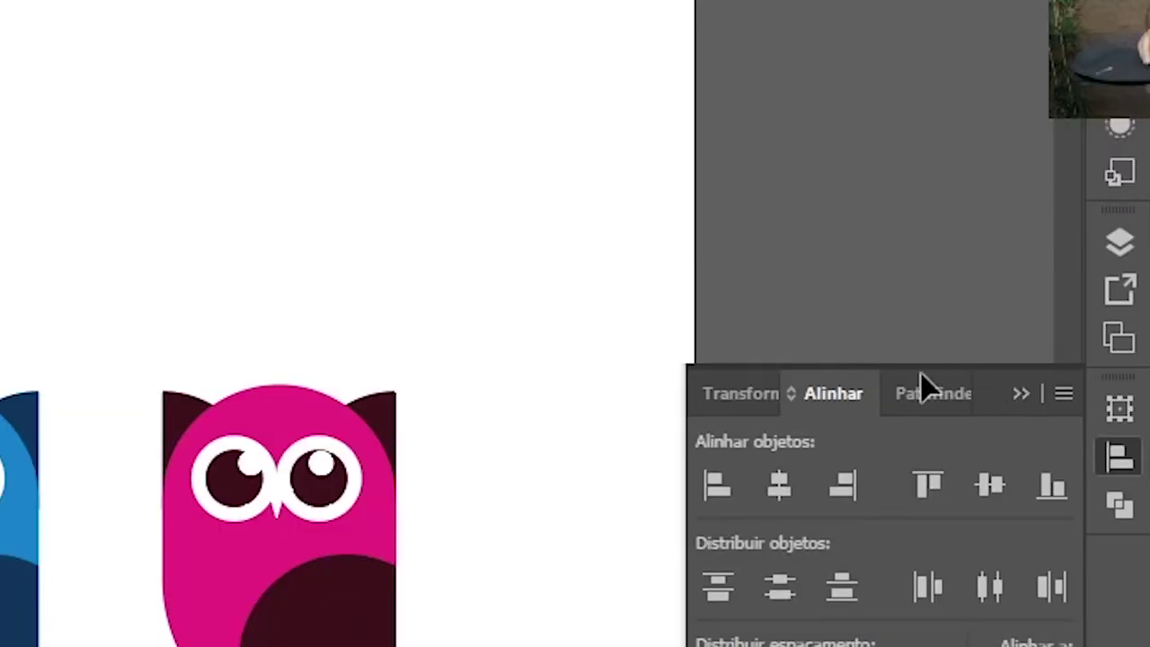
{"action": "left_click_drag", "start_coordinate": [989, 382], "coordinate": [836, 148]}
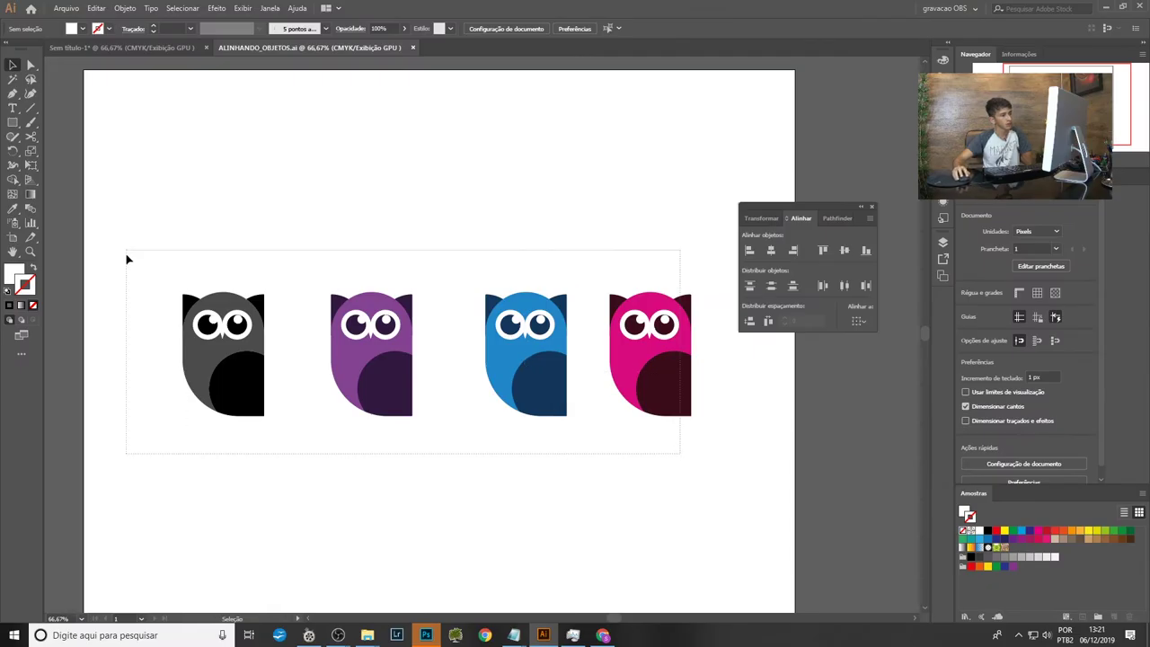
Select all four owls with a marquee.
{"action": "key", "text": "ctrl+a"}
{"action": "key", "text": "ctrl+shift+a"}
{"action": "left_click_drag", "start_coordinate": [190, 219], "coordinate": [692, 458]}
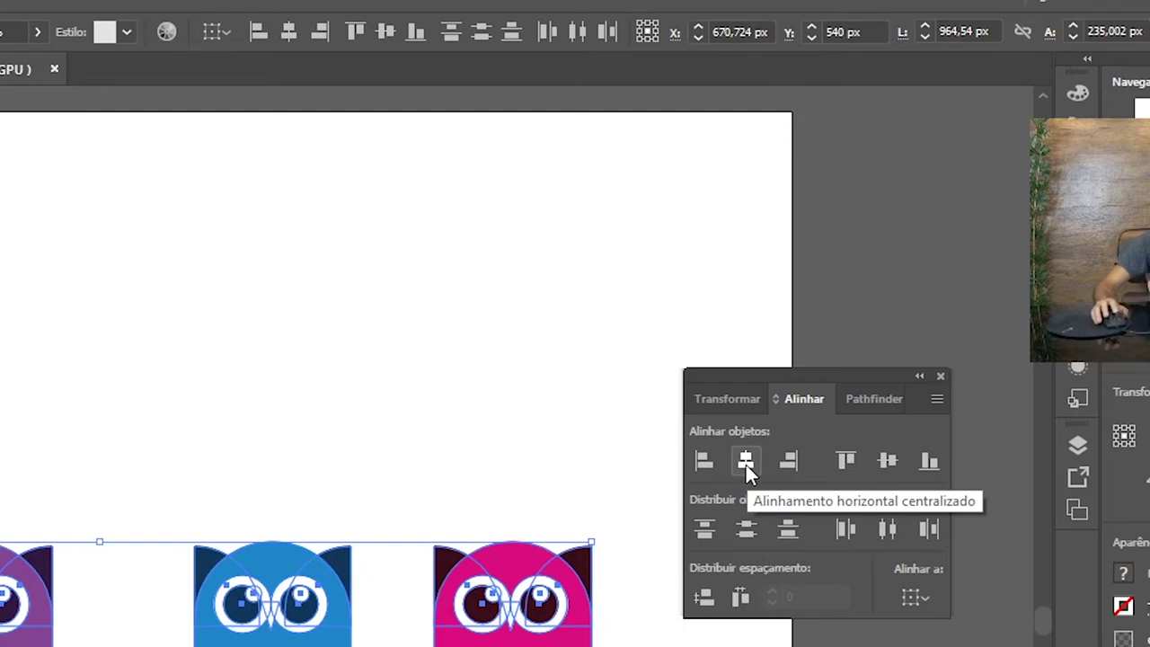
Raise the pink, blue and purple owls to different heights, leaving uneven gaps.
{"action": "left_click", "coordinate": [639, 229]}
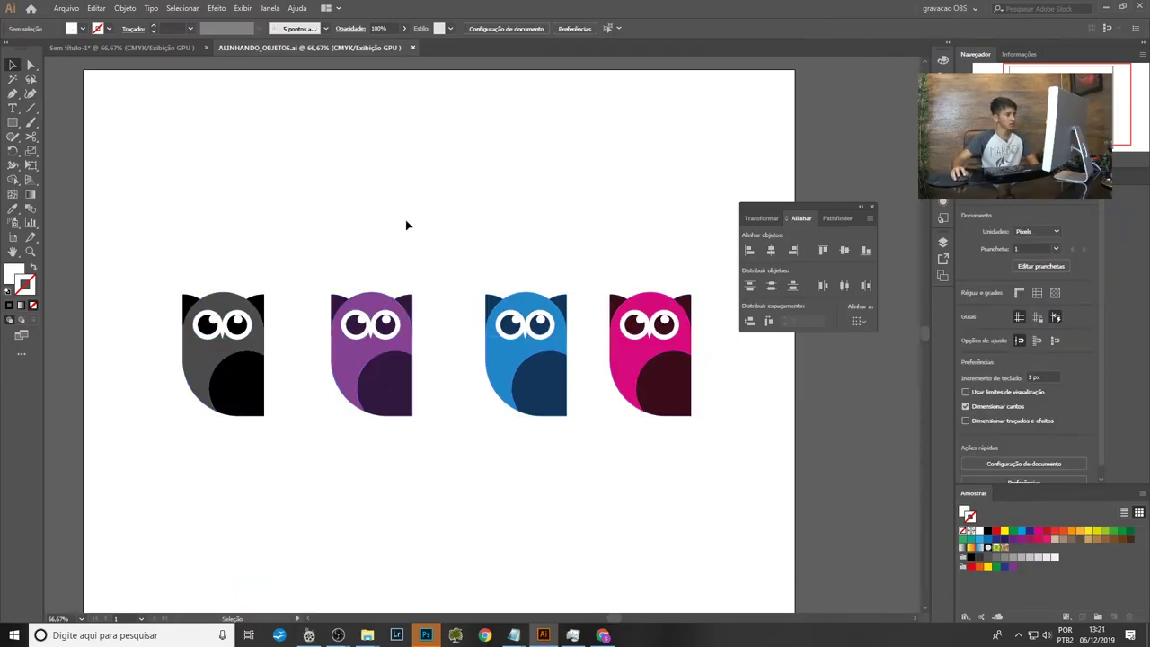
{"action": "left_click_drag", "start_coordinate": [153, 282], "coordinate": [725, 462]}
{"action": "left_click_drag", "start_coordinate": [632, 368], "coordinate": [559, 213]}
{"action": "left_click_drag", "start_coordinate": [534, 321], "coordinate": [497, 271]}
{"action": "left_click_drag", "start_coordinate": [331, 319], "coordinate": [321, 249]}
{"action": "left_click_drag", "start_coordinate": [170, 139], "coordinate": [660, 471]}
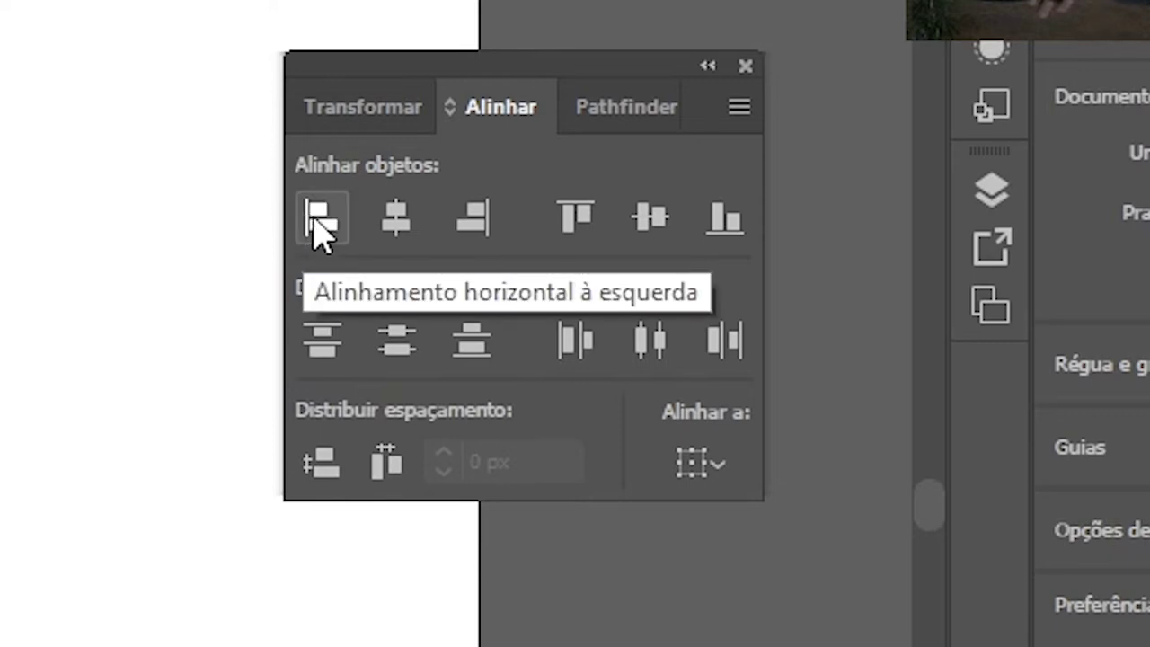
{"action": "left_click", "coordinate": [313, 216]}
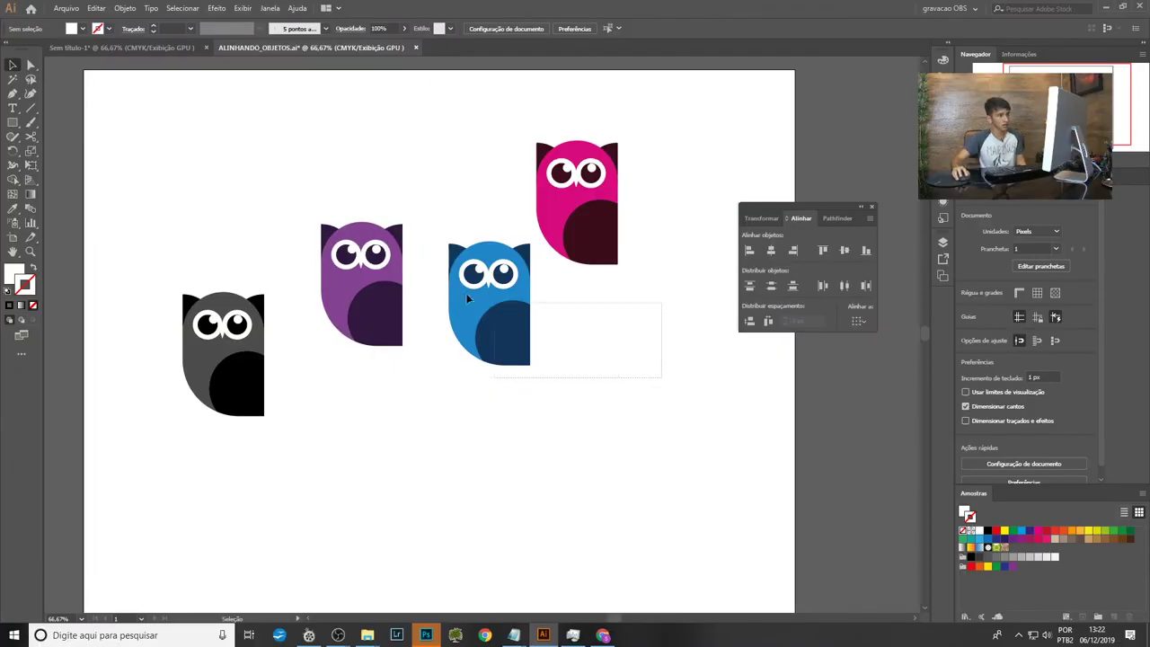
Select all four owls, try Horizontal Align Left, then undo it.
{"action": "left_click_drag", "start_coordinate": [468, 299], "coordinate": [185, 192]}
{"action": "left_click", "coordinate": [423, 216]}
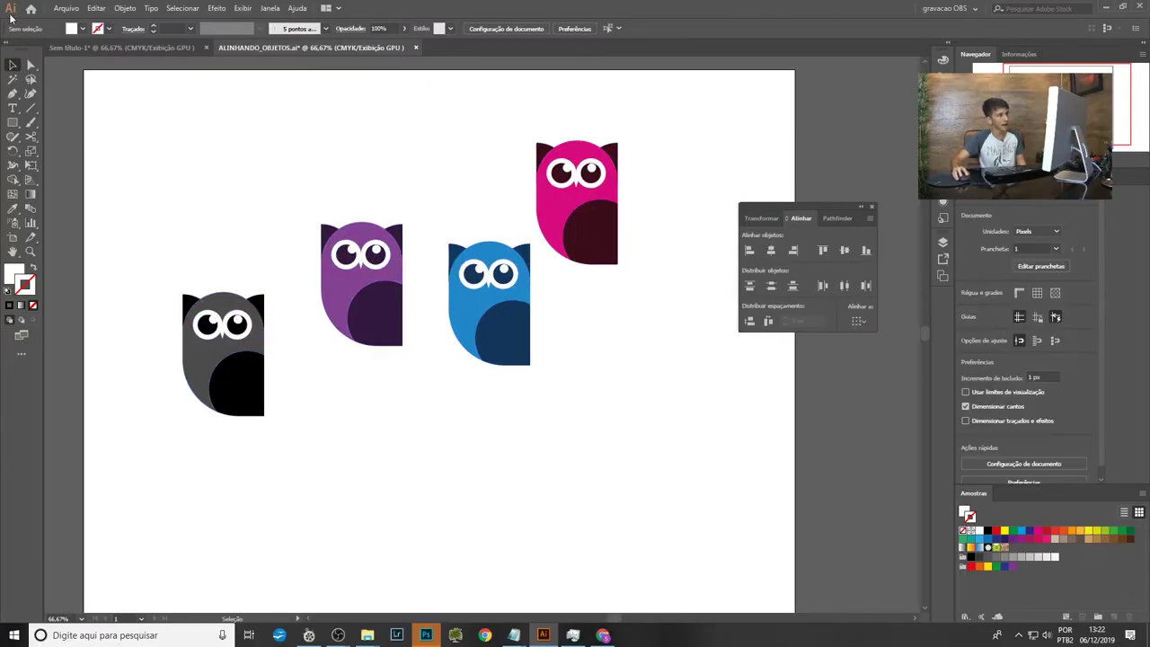
{"action": "left_click_drag", "start_coordinate": [615, 528], "coordinate": [180, 141]}
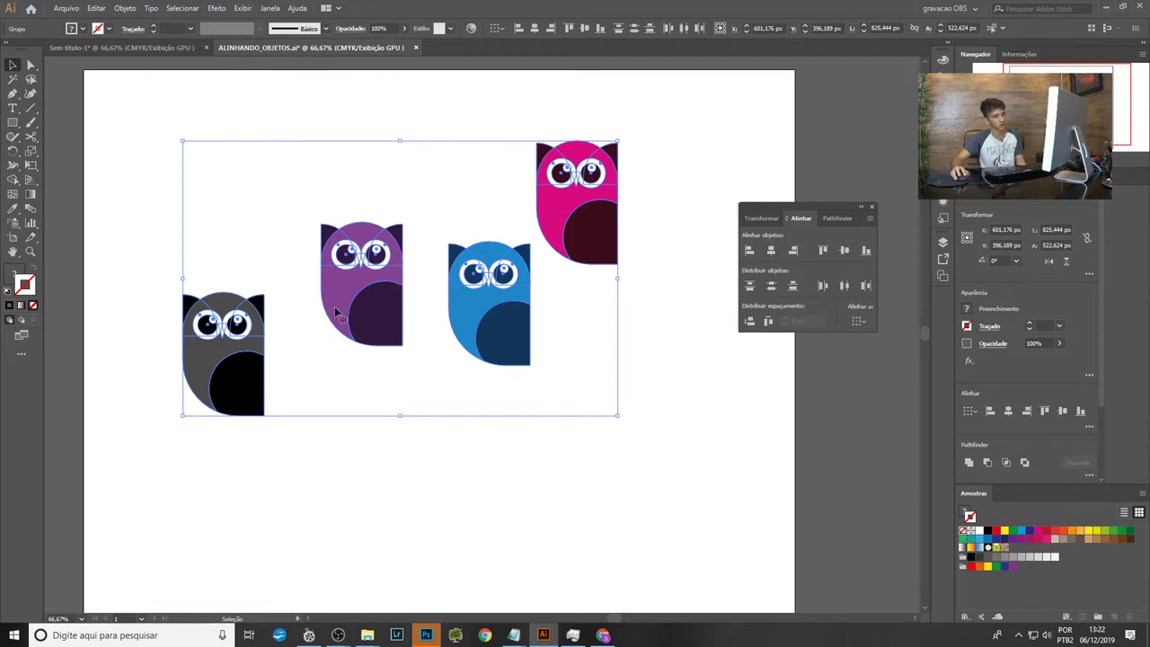
{"action": "left_click", "coordinate": [749, 252]}
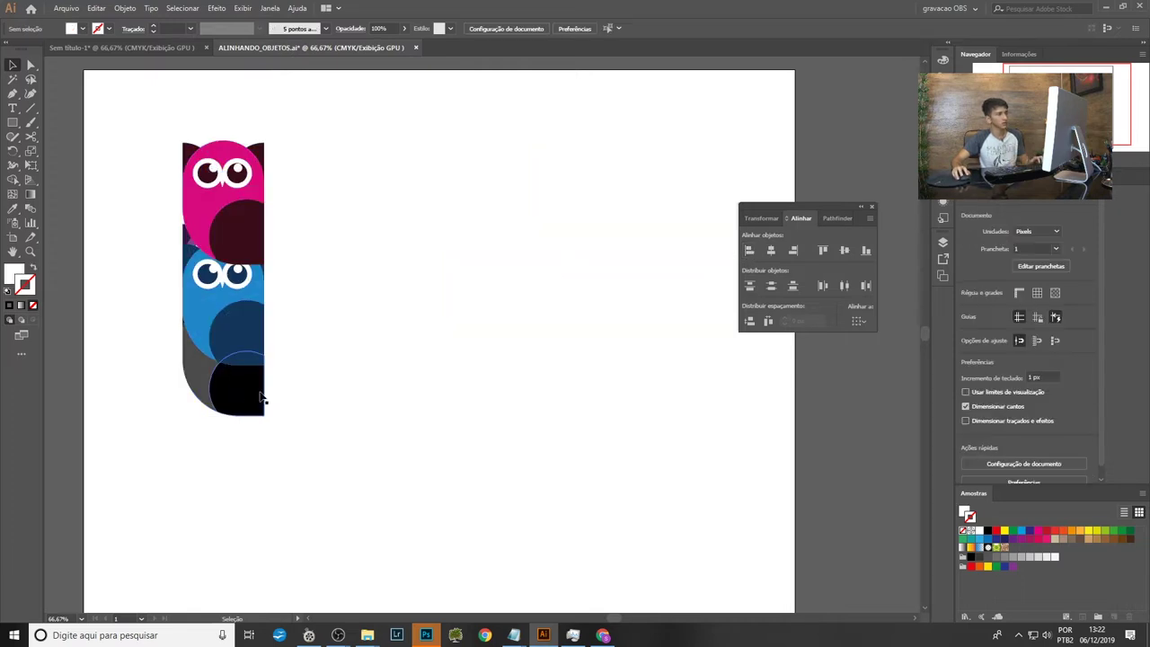
{"action": "key", "text": "ctrl+z"}
{"action": "key", "text": "ctrl+z"}
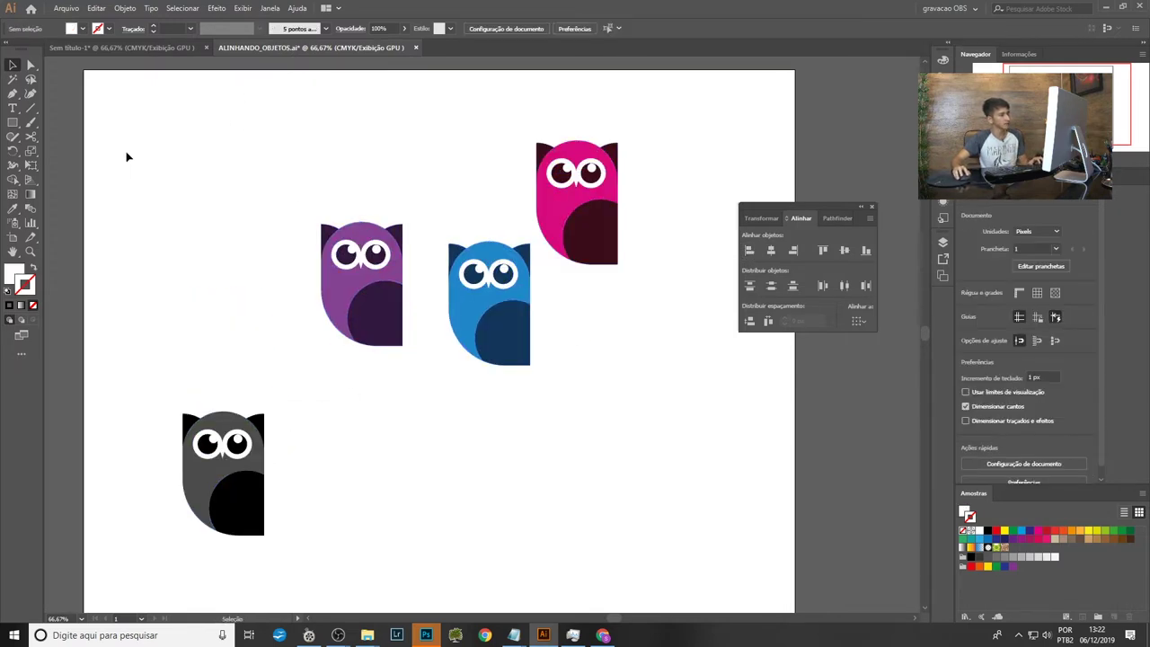
Left-align the owls into one column again, then undo back to the original positions.
{"action": "left_click_drag", "start_coordinate": [134, 133], "coordinate": [668, 490]}
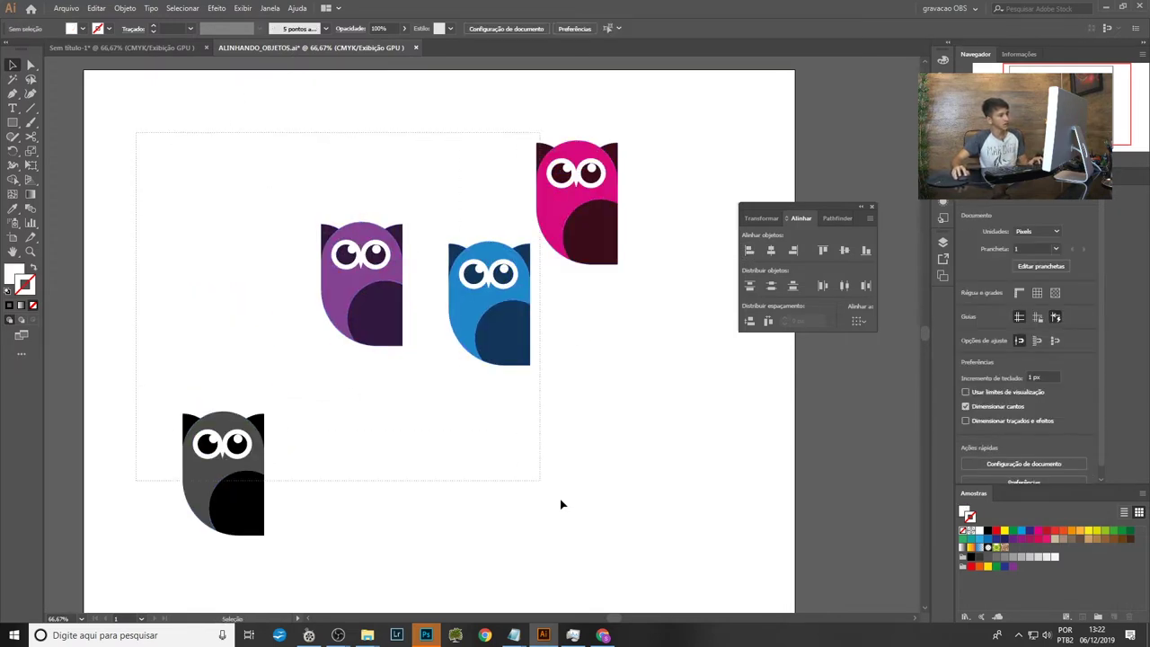
{"action": "left_click", "coordinate": [749, 252]}
{"action": "left_click", "coordinate": [368, 225]}
{"action": "scroll", "coordinate": [377, 322], "scroll_direction": "down", "scroll_amount": 1}
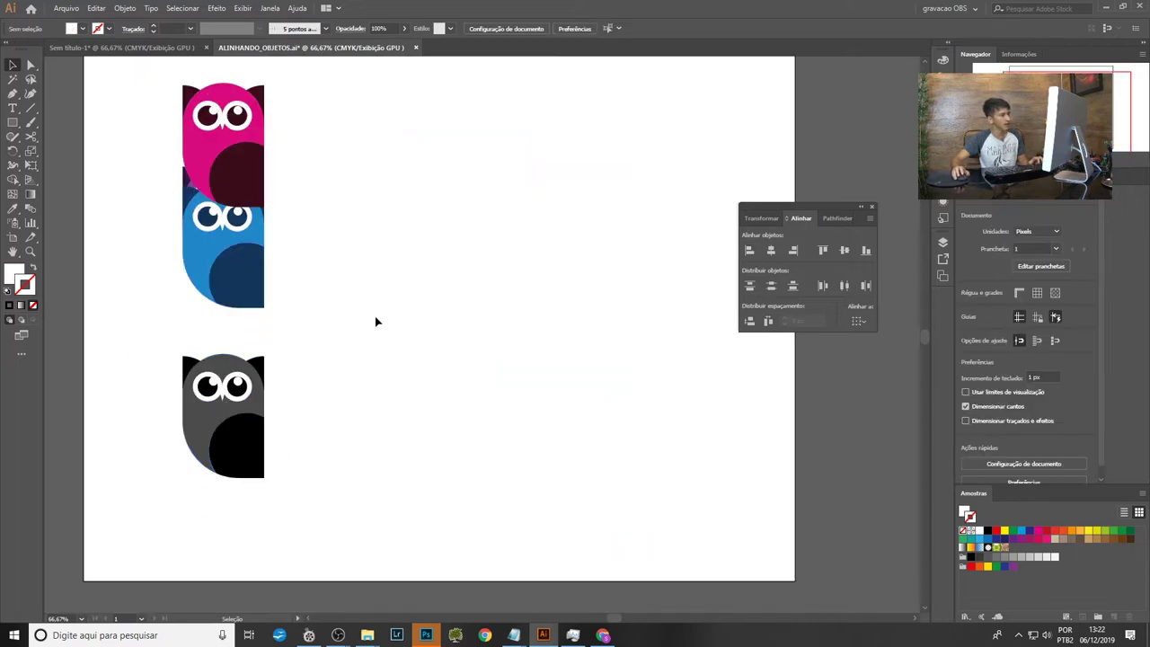
{"action": "left_click_drag", "start_coordinate": [241, 454], "coordinate": [240, 510]}
{"action": "left_click_drag", "start_coordinate": [381, 529], "coordinate": [157, 115]}
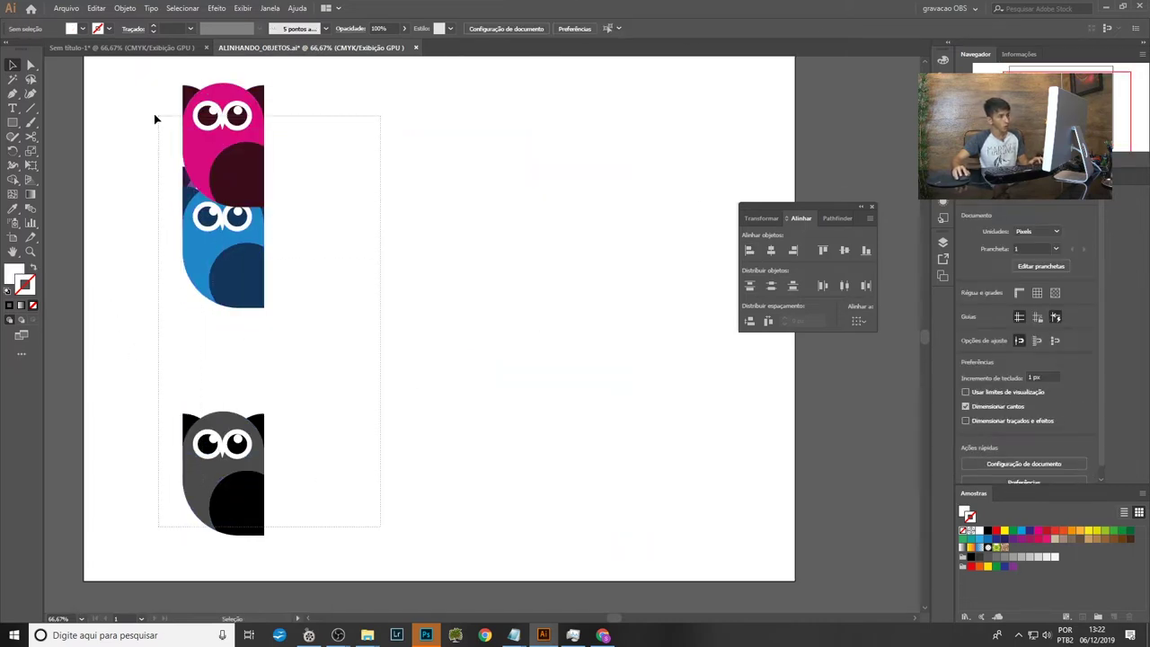
{"action": "scroll", "coordinate": [386, 261], "scroll_direction": "up", "scroll_amount": 1}
{"action": "left_click", "coordinate": [375, 291]}
{"action": "key", "text": "ctrl+z"}
{"action": "key", "text": "ctrl+z"}
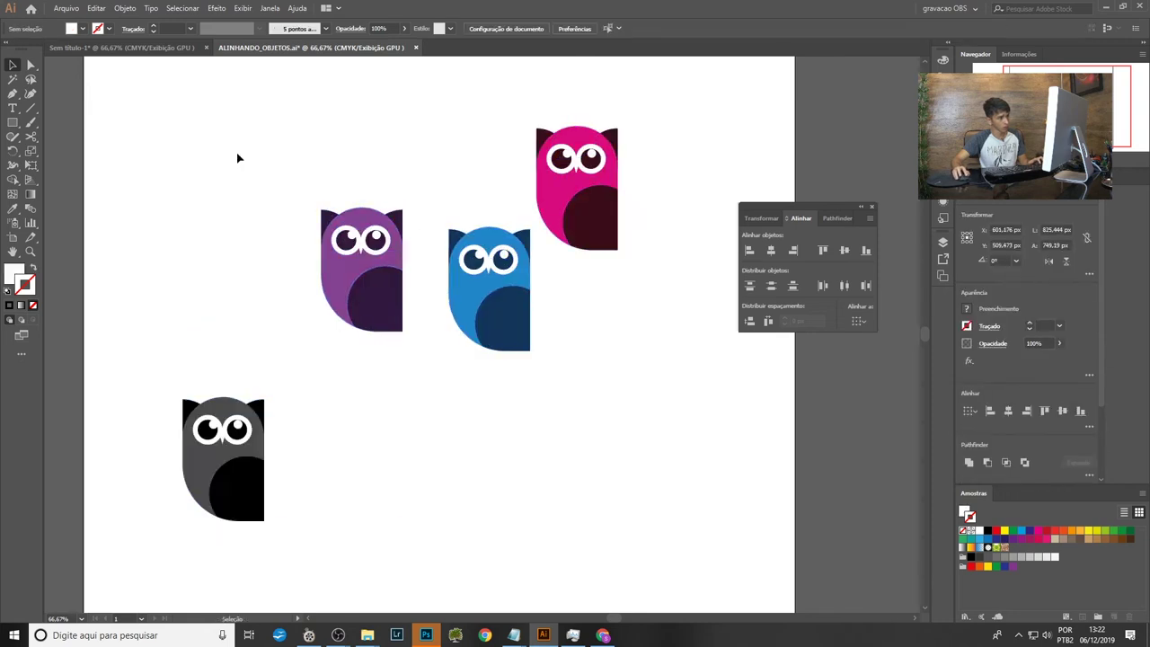
Stack all owls with Horizontal Align Center and Vertical Align Center.
{"action": "key", "text": "ctrl+a"}
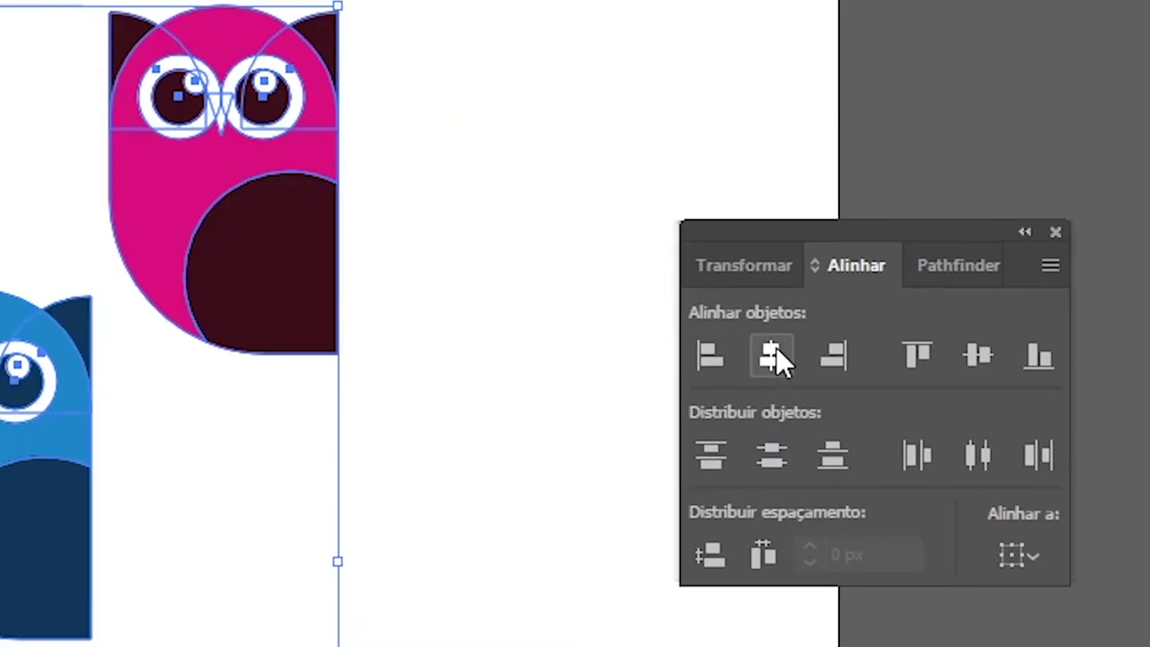
{"action": "left_click", "coordinate": [772, 355]}
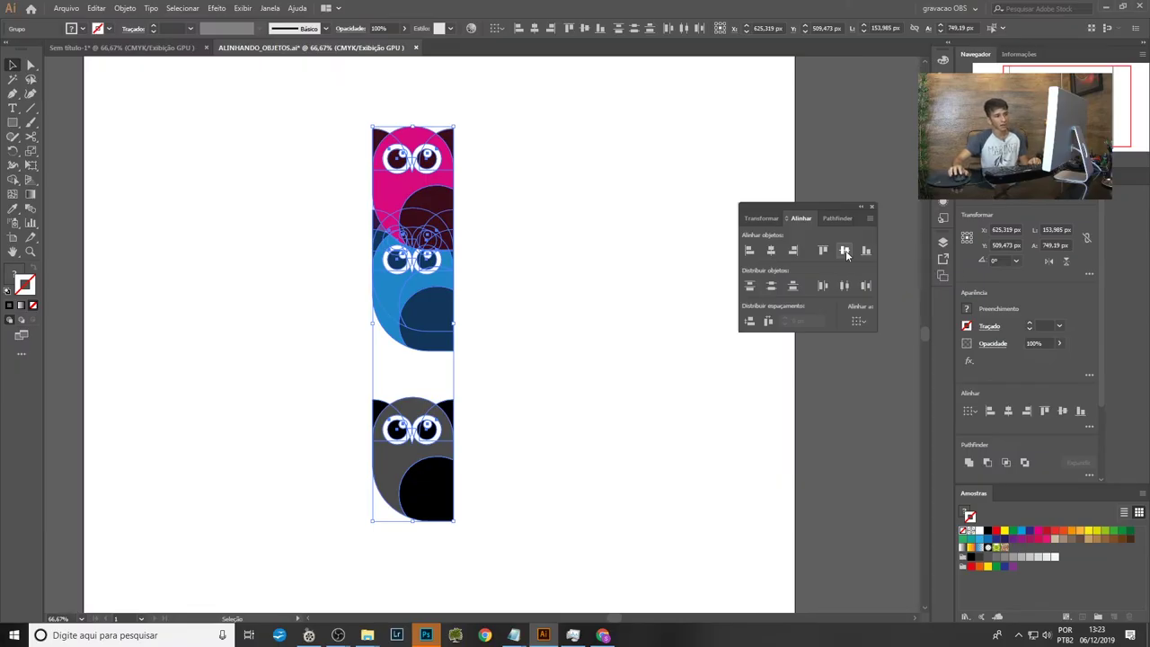
{"action": "left_click", "coordinate": [845, 252]}
{"action": "left_click", "coordinate": [476, 243]}
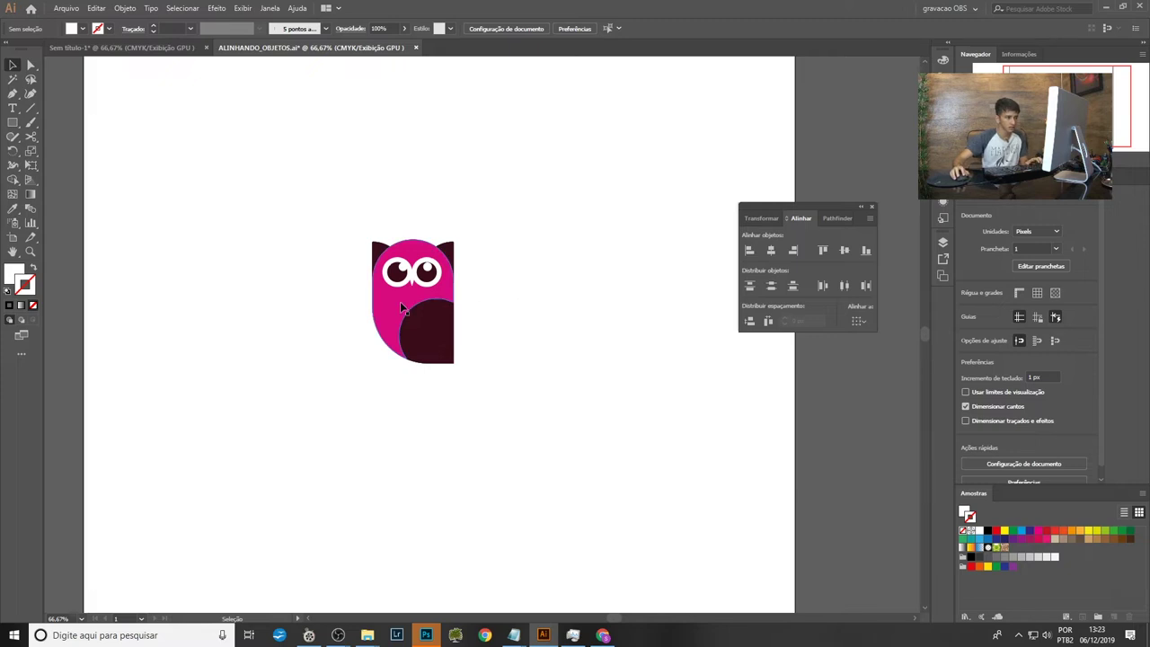
Pull the owls apart: blue left, grey centre, pink right, purple below grey.
{"action": "left_click_drag", "start_coordinate": [403, 309], "coordinate": [567, 308]}
{"action": "mouse_move", "coordinate": [415, 346]}
{"action": "left_mouse_down"}
{"action": "mouse_move", "coordinate": [265, 356]}
{"action": "mouse_move", "coordinate": [423, 450]}
{"action": "mouse_move", "coordinate": [423, 498]}
{"action": "left_mouse_up"}
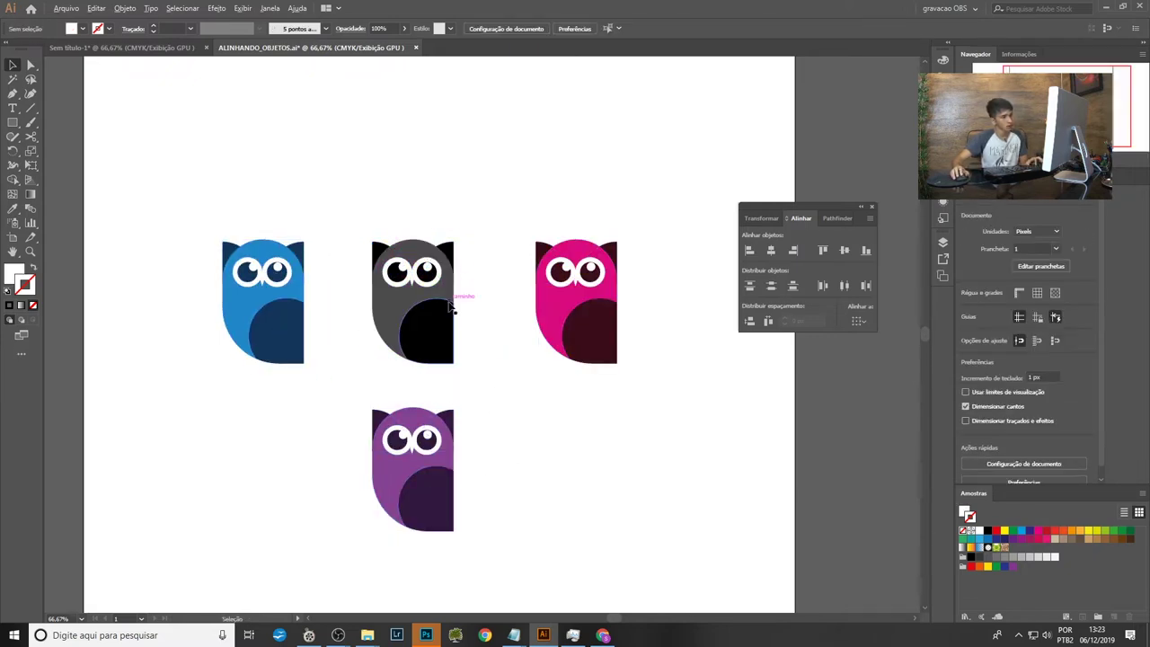
{"action": "mouse_move", "coordinate": [419, 327]}
{"action": "left_mouse_down"}
{"action": "mouse_move", "coordinate": [284, 333]}
{"action": "mouse_move", "coordinate": [277, 298]}
{"action": "mouse_move", "coordinate": [361, 185]}
{"action": "mouse_move", "coordinate": [540, 113]}
{"action": "left_mouse_up"}
{"action": "key", "text": "ctrl+z"}
{"action": "key", "text": "ctrl+z"}
{"action": "left_click_drag", "start_coordinate": [356, 168], "coordinate": [257, 305]}
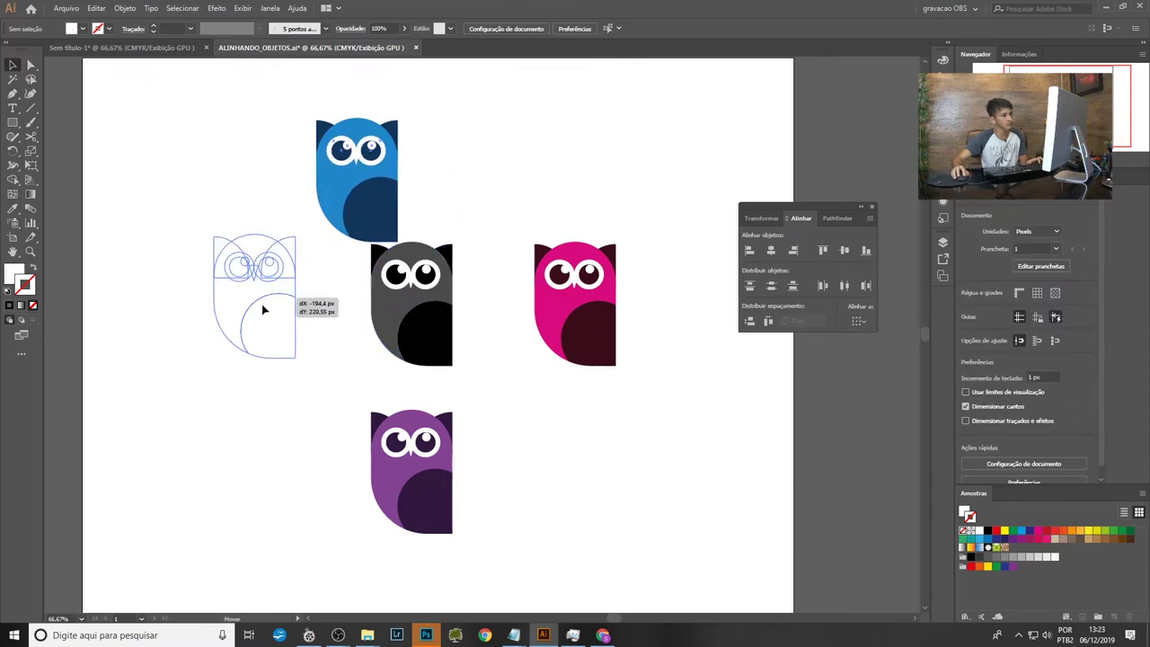
{"action": "left_click", "coordinate": [242, 377]}
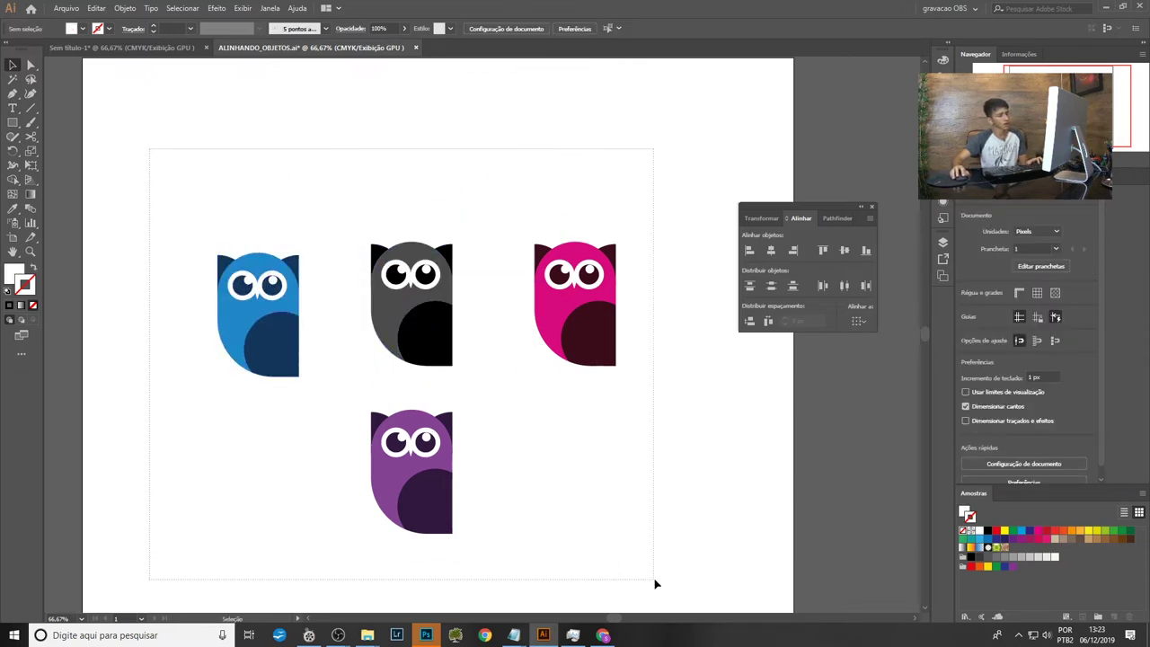
{"action": "left_click_drag", "start_coordinate": [151, 149], "coordinate": [655, 583]}
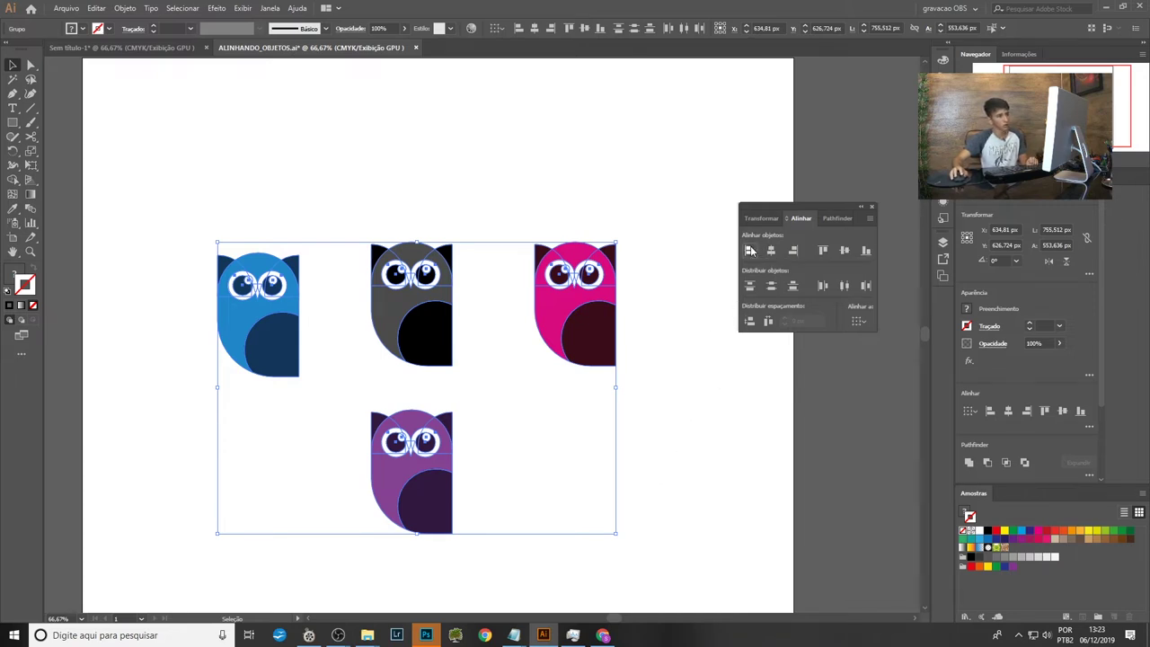
Left-align all four owls along their left edges.
{"action": "left_click", "coordinate": [750, 251]}
{"action": "left_click", "coordinate": [591, 213]}
{"action": "mouse_move", "coordinate": [331, 312]}
{"action": "left_mouse_down"}
{"action": "mouse_move", "coordinate": [452, 416]}
{"action": "mouse_move", "coordinate": [403, 302]}
{"action": "left_mouse_up"}
Move the pink owl to the top of the column and the blue owl below purple.
{"action": "left_click_drag", "start_coordinate": [521, 466], "coordinate": [500, 330]}
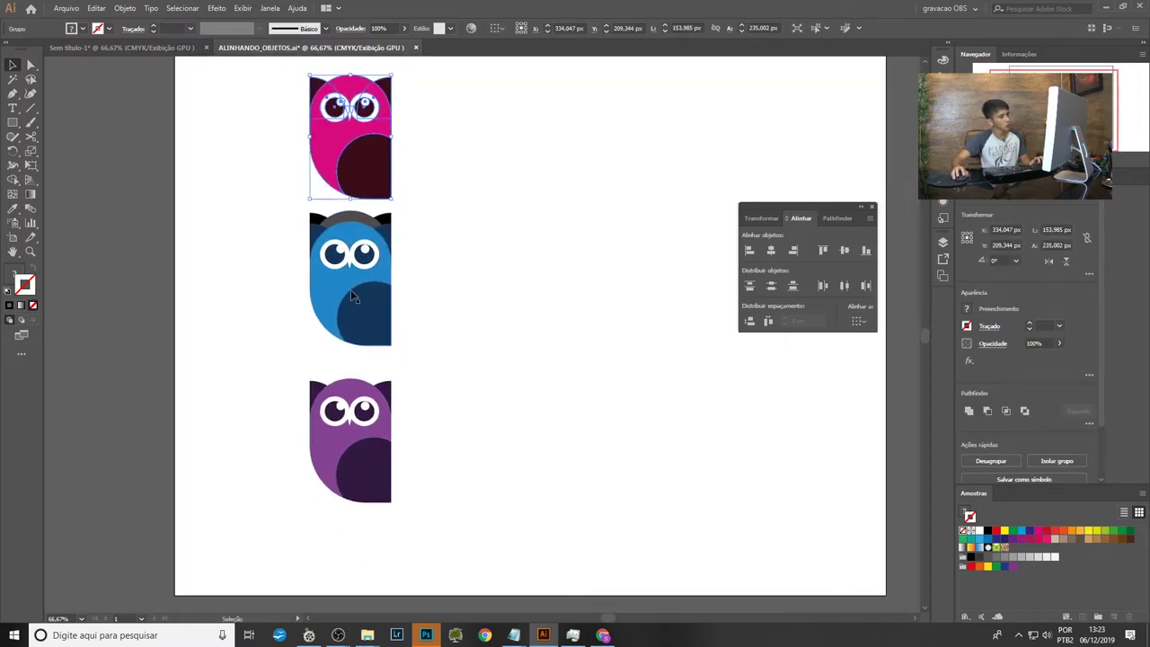
{"action": "mouse_move", "coordinate": [349, 280]}
{"action": "left_mouse_down"}
{"action": "mouse_move", "coordinate": [654, 232]}
{"action": "mouse_move", "coordinate": [333, 247]}
{"action": "mouse_move", "coordinate": [437, 381]}
{"action": "mouse_move", "coordinate": [351, 282]}
{"action": "mouse_move", "coordinate": [433, 288]}
{"action": "mouse_move", "coordinate": [342, 334]}
{"action": "left_mouse_up"}
{"action": "left_click", "coordinate": [449, 311]}
{"action": "left_click", "coordinate": [488, 308]}
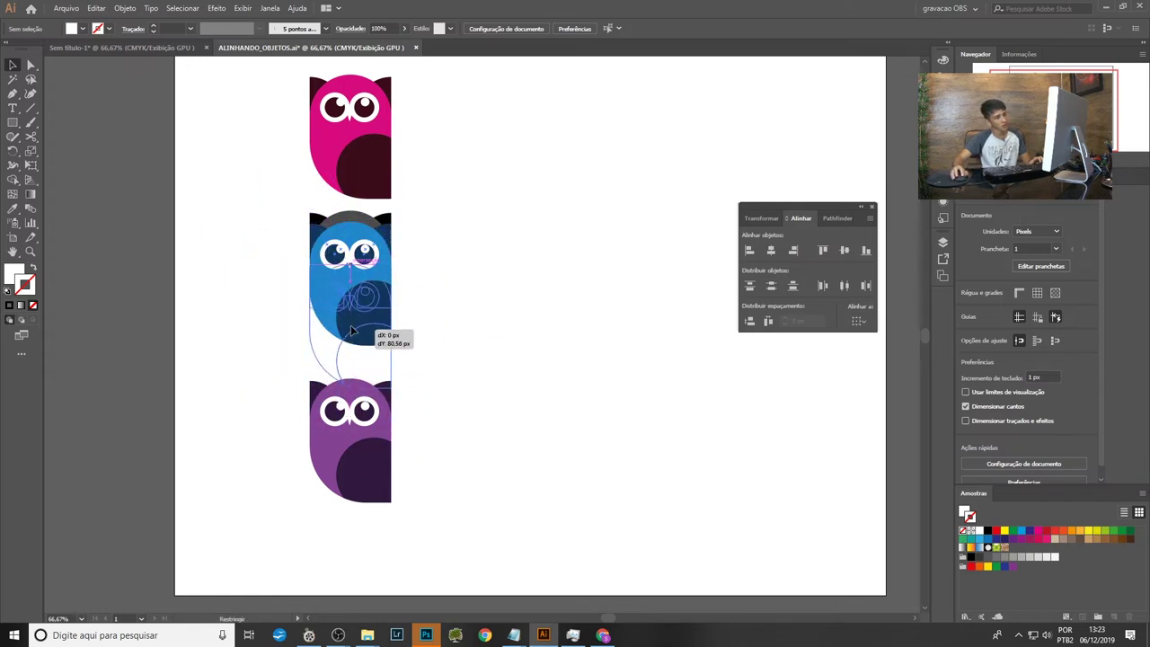
{"action": "left_click_drag", "start_coordinate": [342, 334], "coordinate": [378, 575]}
Nudge the purple owl up and raise the whole owl column about 27 px.
{"action": "scroll", "coordinate": [353, 309], "scroll_direction": "down", "scroll_amount": 1, "text": "alt"}
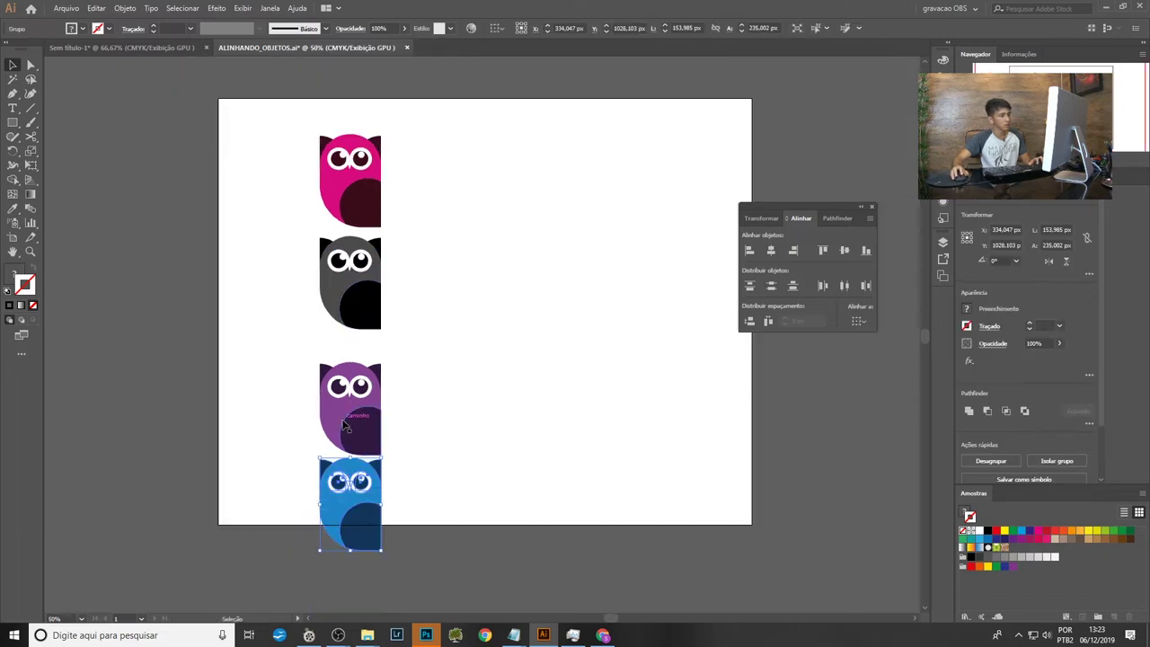
{"action": "left_click_drag", "start_coordinate": [359, 400], "coordinate": [359, 382]}
{"action": "left_click", "coordinate": [426, 437]}
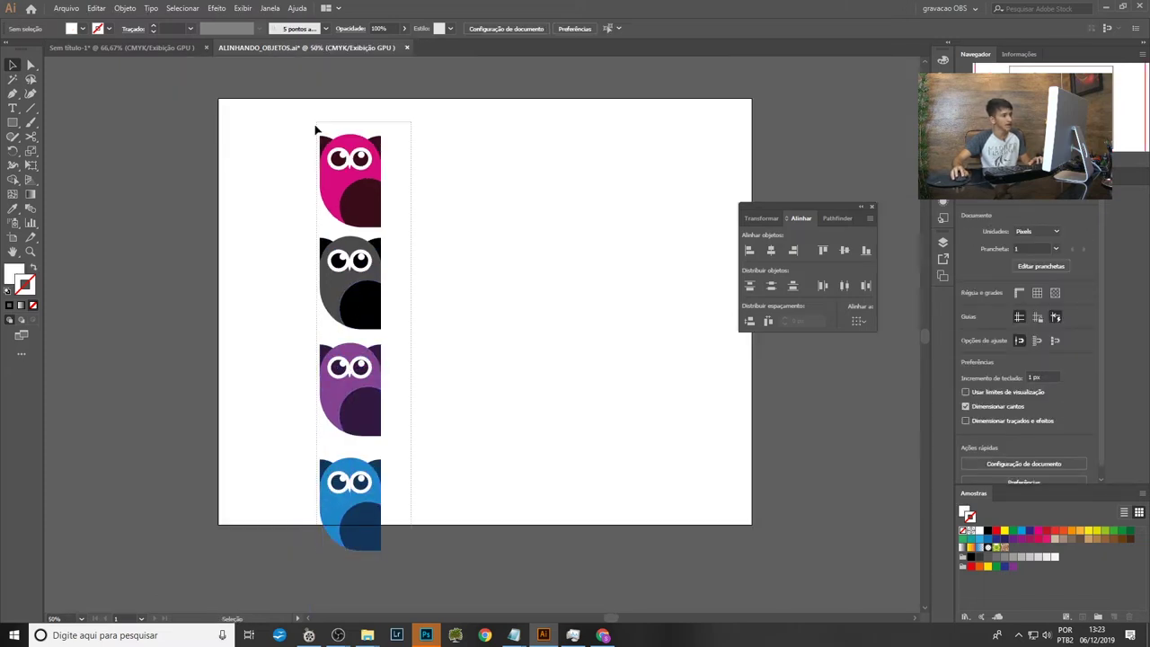
{"action": "left_click_drag", "start_coordinate": [320, 135], "coordinate": [320, 110]}
{"action": "left_click", "coordinate": [260, 149]}
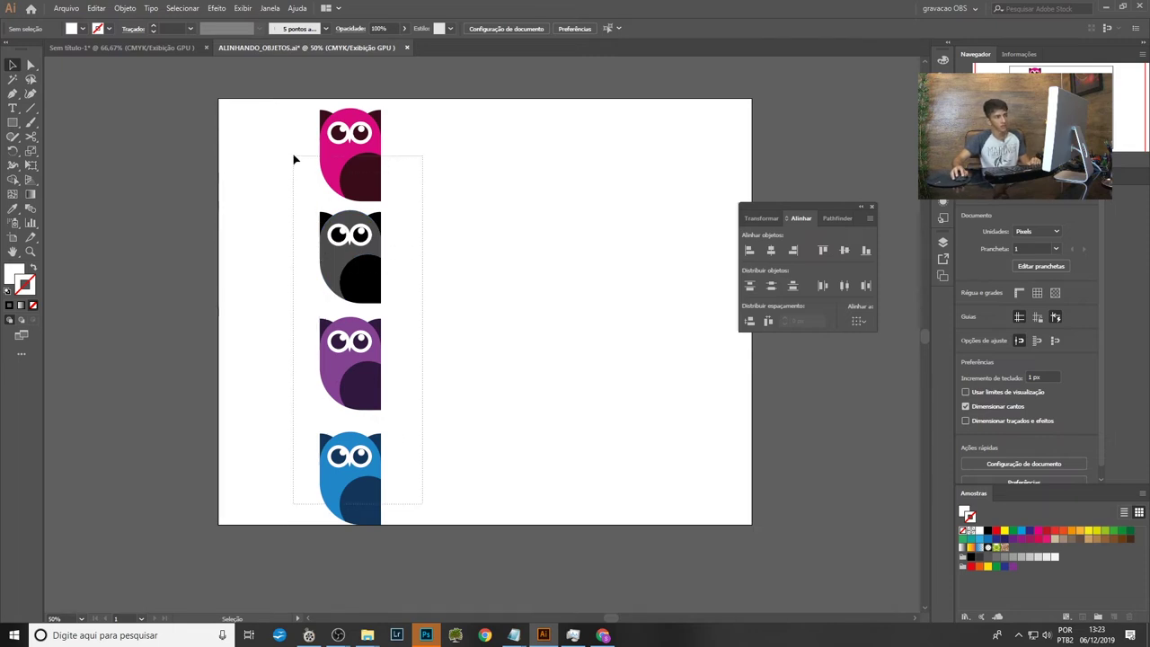
{"action": "left_click_drag", "start_coordinate": [302, 193], "coordinate": [293, 156]}
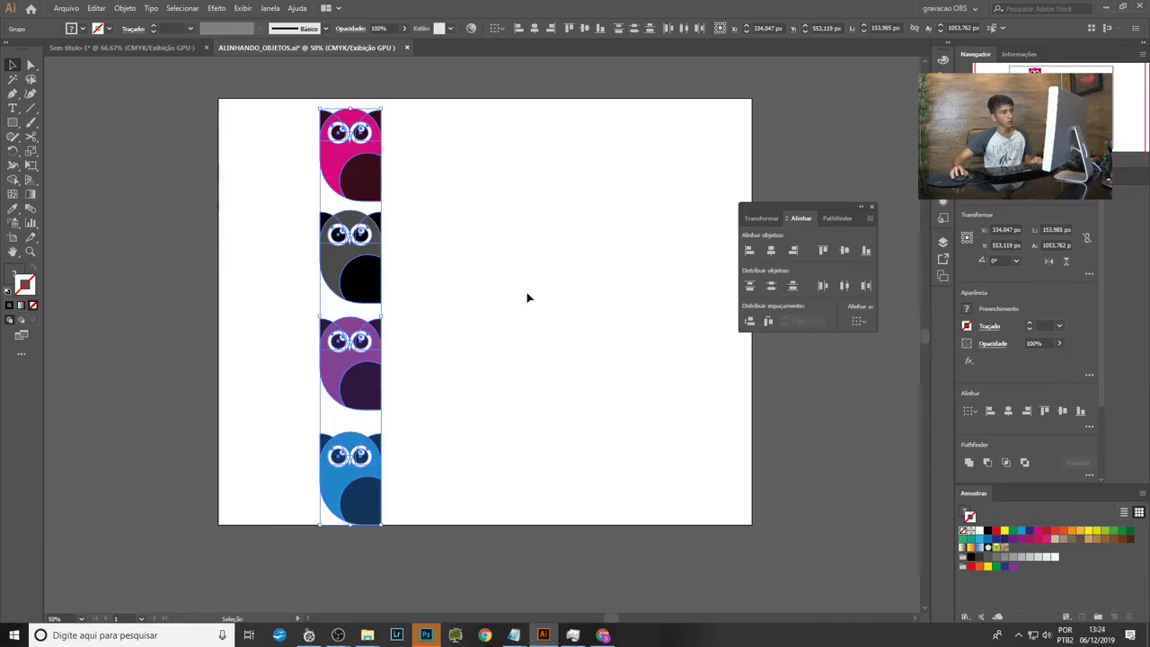
{"action": "left_click", "coordinate": [527, 296]}
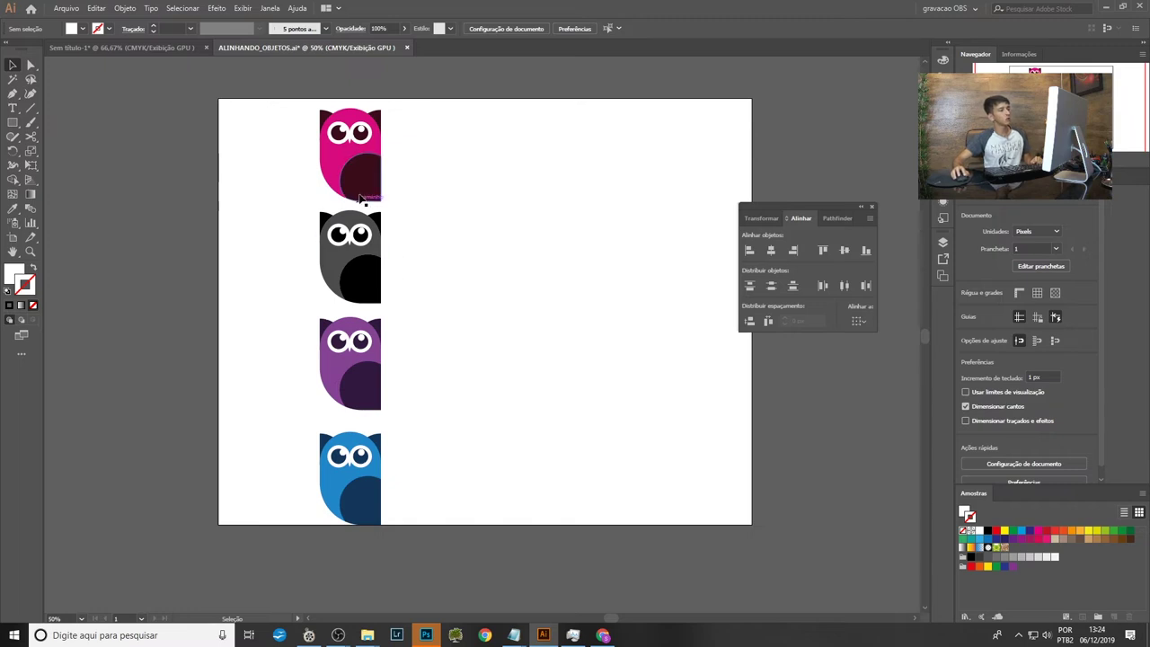
Distribute the four owls' vertical spacing evenly with the Alinhar panel.
{"action": "left_click_drag", "start_coordinate": [329, 209], "coordinate": [395, 498]}
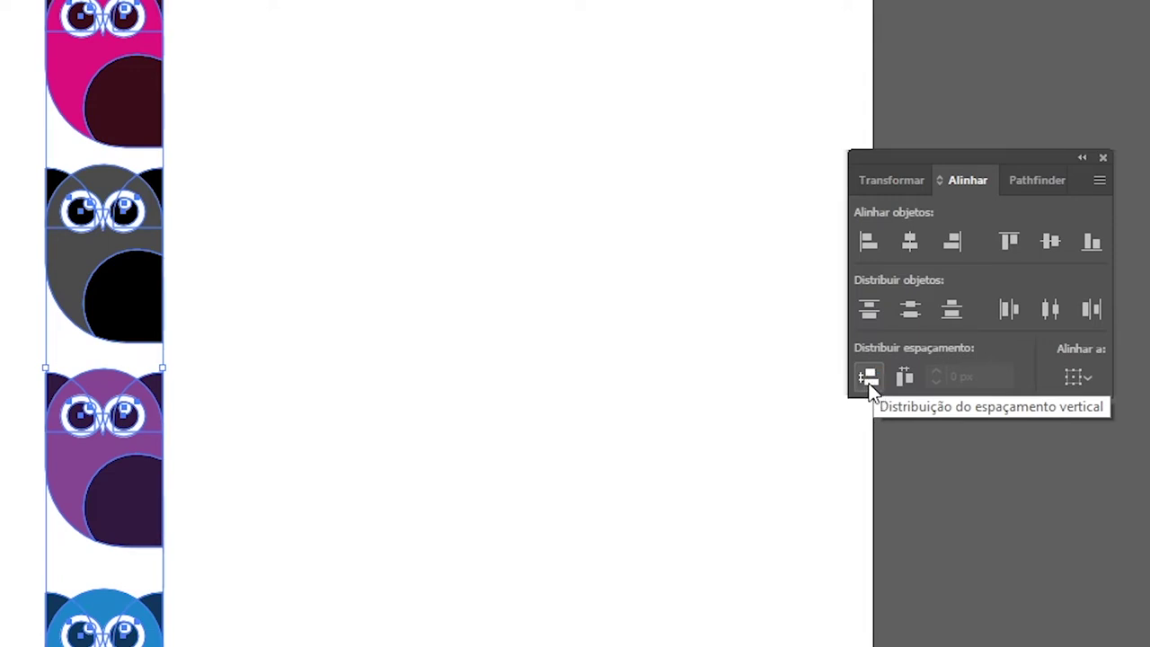
{"action": "left_click", "coordinate": [869, 379]}
{"action": "left_click", "coordinate": [555, 351]}
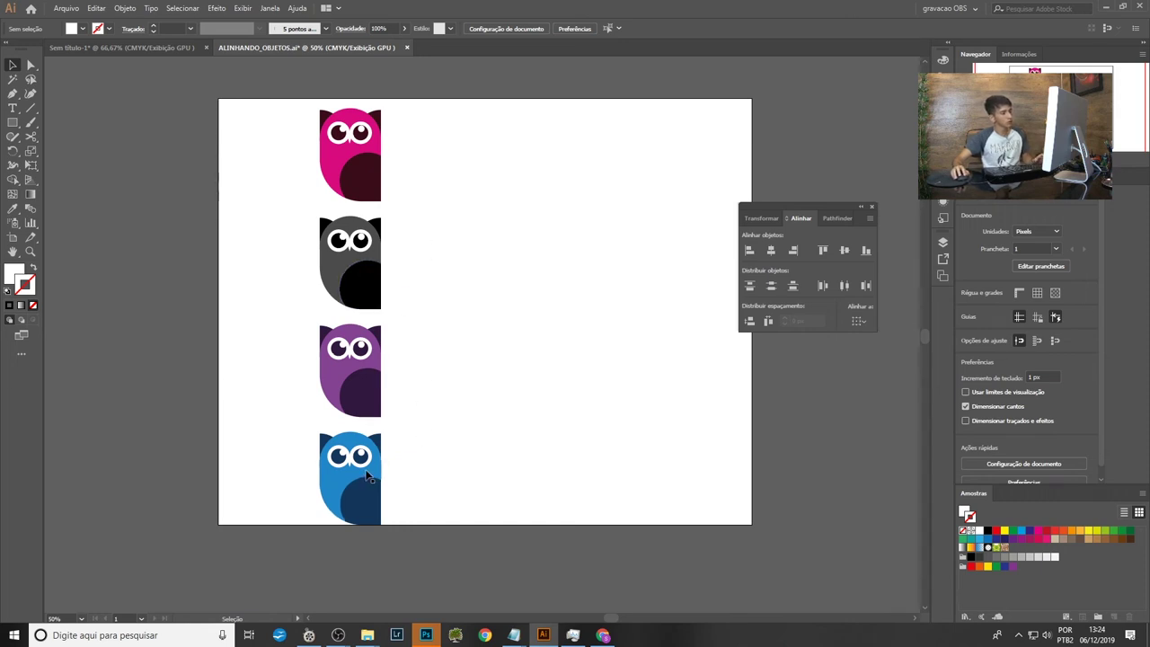
Drag the blue and grey owls into a horizontal row with purple and pink.
{"action": "mouse_move", "coordinate": [367, 478]}
{"action": "left_mouse_down"}
{"action": "mouse_move", "coordinate": [446, 375]}
{"action": "mouse_move", "coordinate": [533, 370]}
{"action": "mouse_move", "coordinate": [504, 359]}
{"action": "left_mouse_up"}
{"action": "mouse_move", "coordinate": [372, 148]}
{"action": "left_mouse_down"}
{"action": "mouse_move", "coordinate": [630, 382]}
{"action": "mouse_move", "coordinate": [572, 281]}
{"action": "left_mouse_up"}
{"action": "left_click_drag", "start_coordinate": [531, 371], "coordinate": [585, 385]}
Align all owls on one vertical centre and distribute their horizontal spacing evenly.
{"action": "left_click_drag", "start_coordinate": [693, 481], "coordinate": [286, 151]}
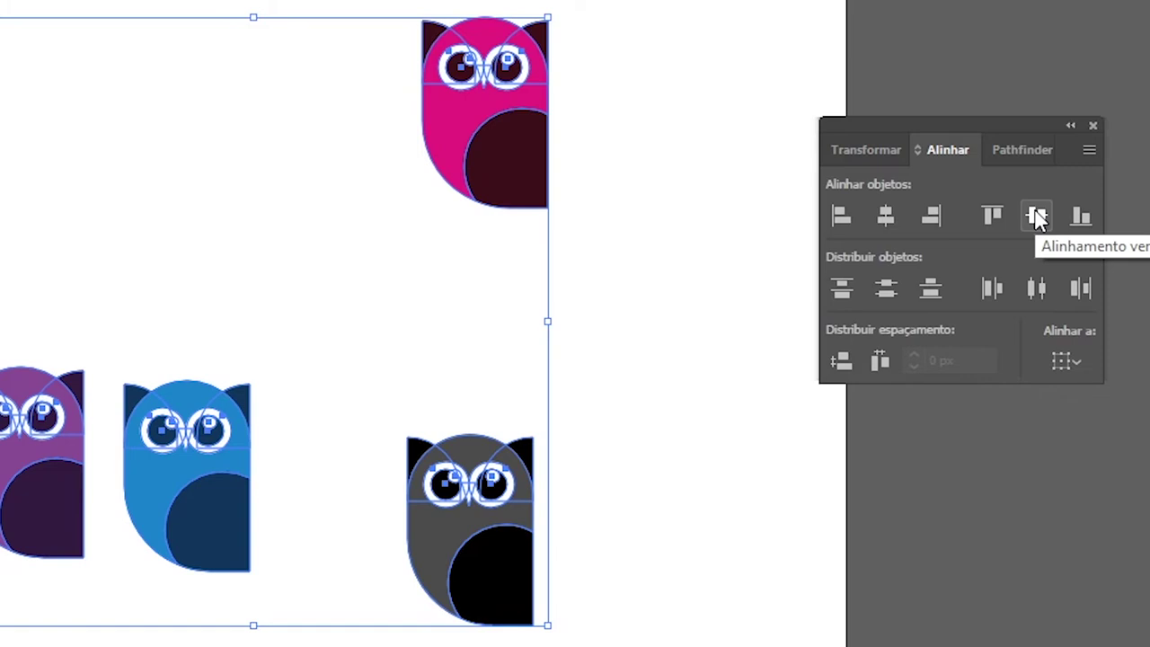
{"action": "left_click", "coordinate": [1036, 216]}
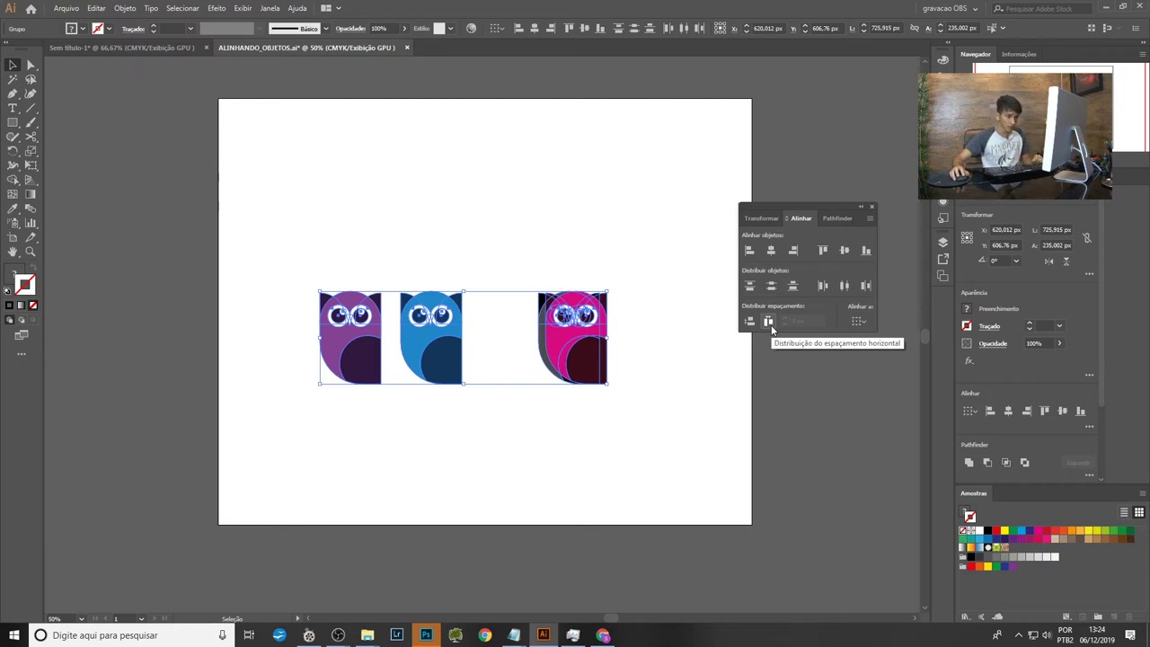
{"action": "left_click", "coordinate": [768, 322]}
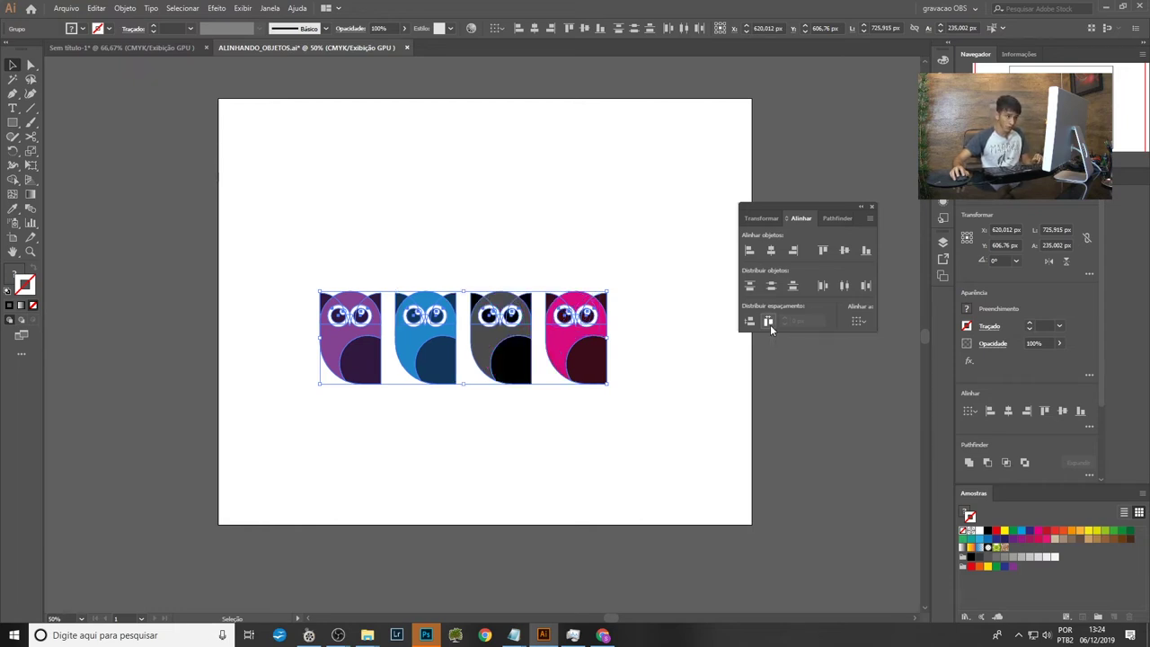
{"action": "left_click", "coordinate": [678, 362]}
{"action": "mouse_move", "coordinate": [670, 401]}
{"action": "left_mouse_down"}
{"action": "mouse_move", "coordinate": [634, 436]}
{"action": "mouse_move", "coordinate": [243, 320]}
{"action": "left_mouse_up"}
{"action": "left_click_drag", "start_coordinate": [505, 363], "coordinate": [505, 364]}
{"action": "left_click", "coordinate": [584, 210]}
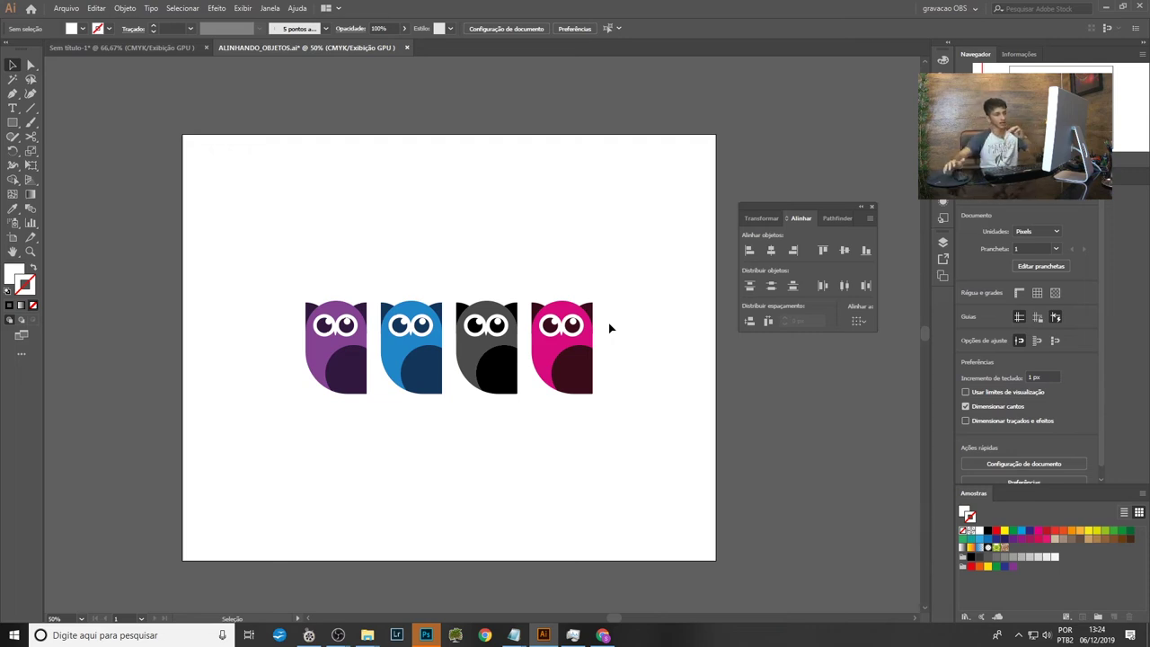
Scatter the owls: grey and purple high, blue lower left, pink lowest right.
{"action": "left_click_drag", "start_coordinate": [564, 361], "coordinate": [589, 453]}
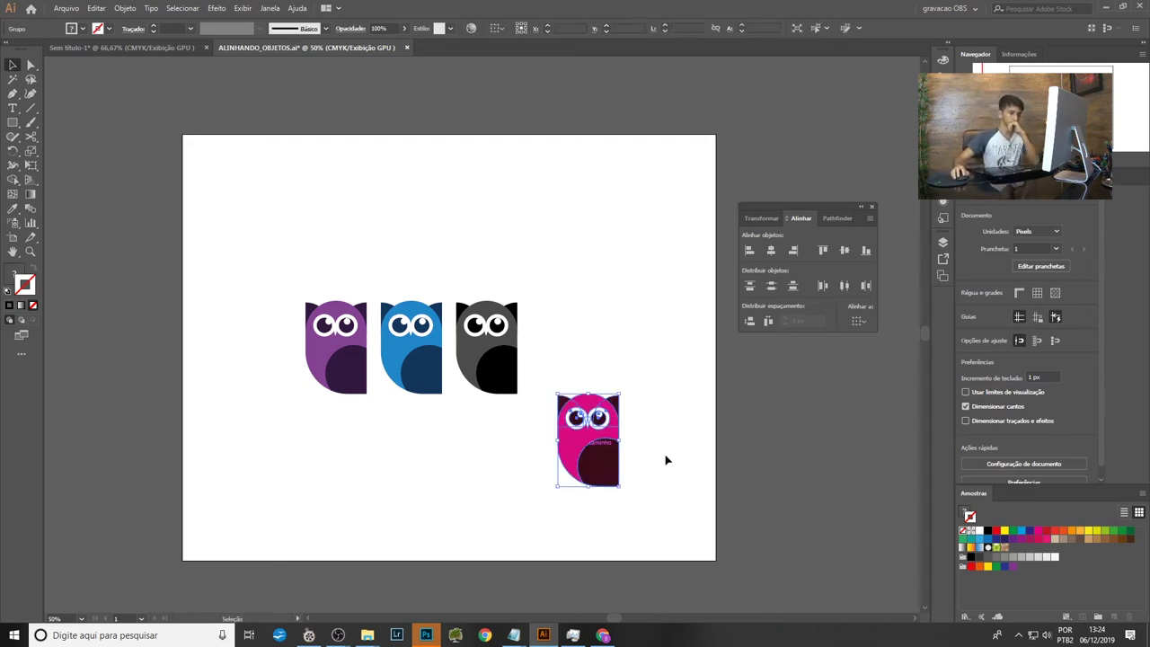
{"action": "left_click_drag", "start_coordinate": [512, 360], "coordinate": [579, 265]}
{"action": "mouse_move", "coordinate": [584, 487]}
{"action": "left_mouse_down"}
{"action": "mouse_move", "coordinate": [631, 437]}
{"action": "mouse_move", "coordinate": [615, 453]}
{"action": "left_mouse_up"}
{"action": "left_click_drag", "start_coordinate": [440, 375], "coordinate": [501, 390]}
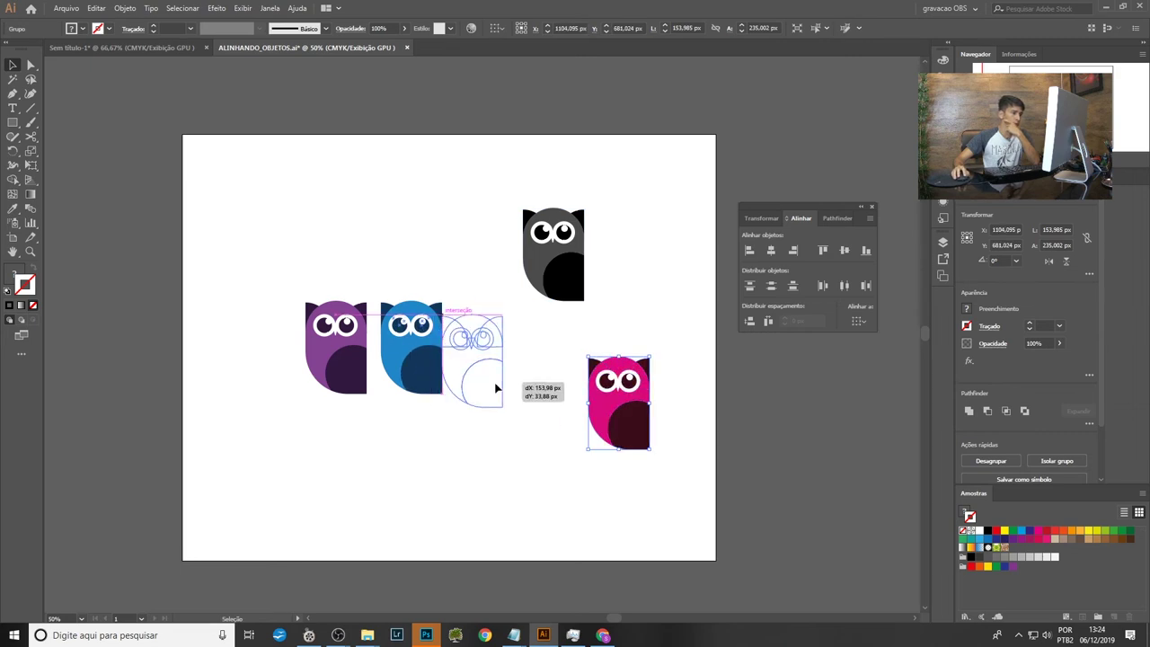
{"action": "left_click_drag", "start_coordinate": [359, 352], "coordinate": [351, 260]}
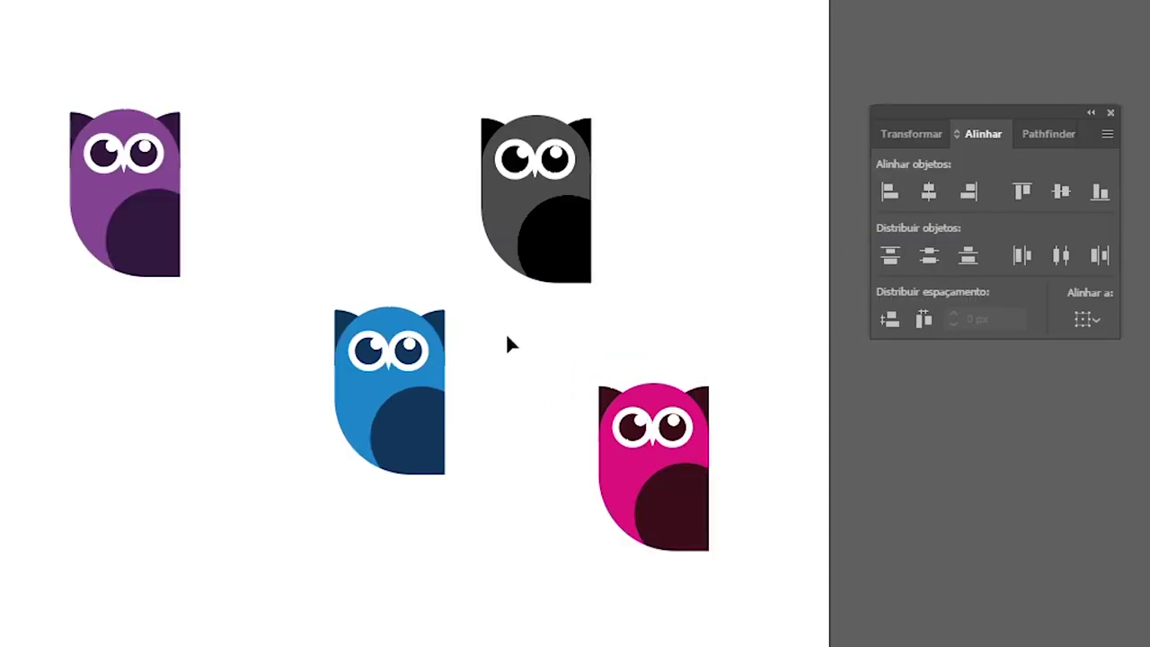
{"action": "left_click_drag", "start_coordinate": [394, 393], "coordinate": [332, 406]}
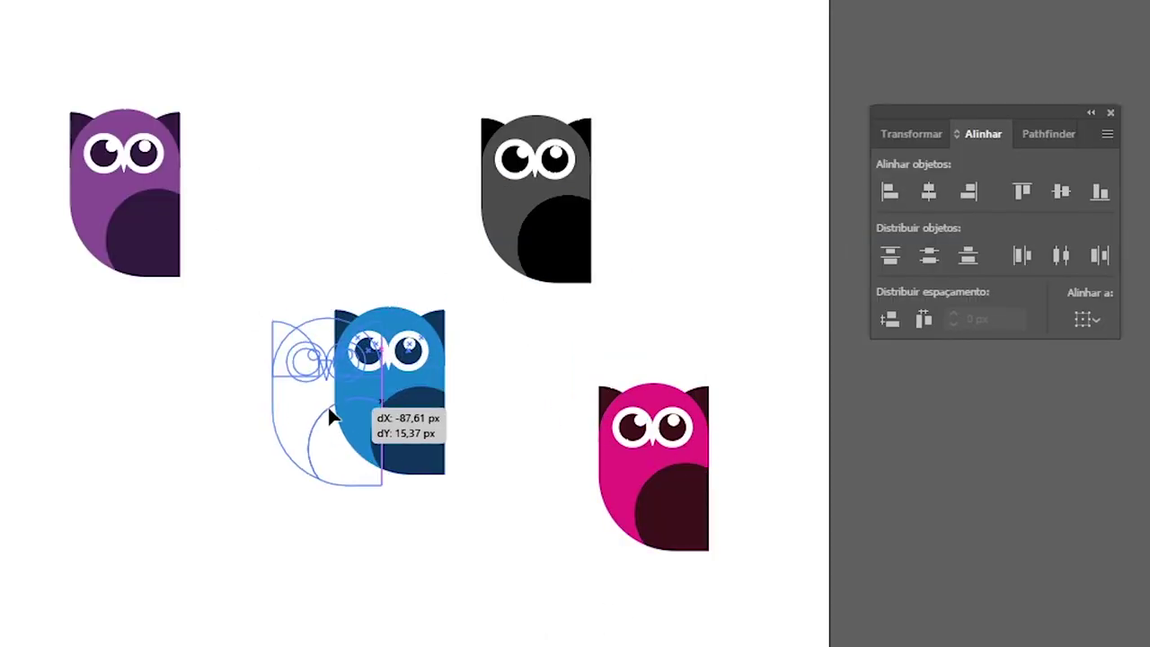
Select all owls, try Vertical Align Center twice, and undo each time.
{"action": "left_click_drag", "start_coordinate": [695, 582], "coordinate": [97, 126]}
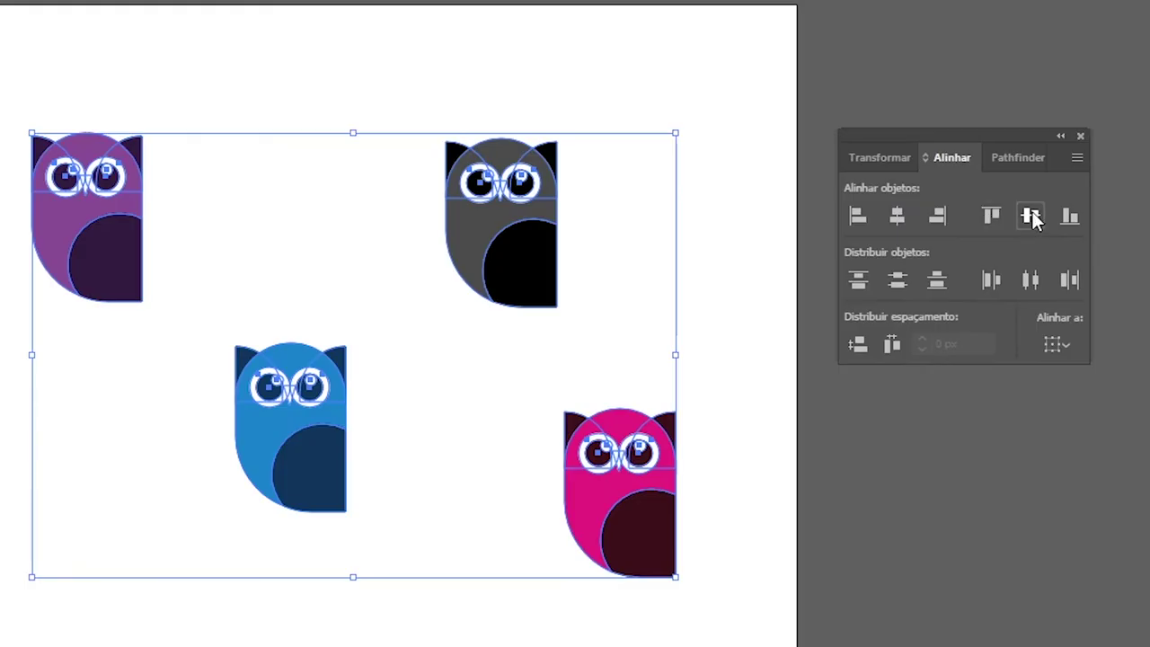
{"action": "left_click", "coordinate": [844, 251]}
{"action": "key", "text": "ctrl+z"}
{"action": "left_click", "coordinate": [1033, 217]}
{"action": "key", "text": "ctrl+z"}
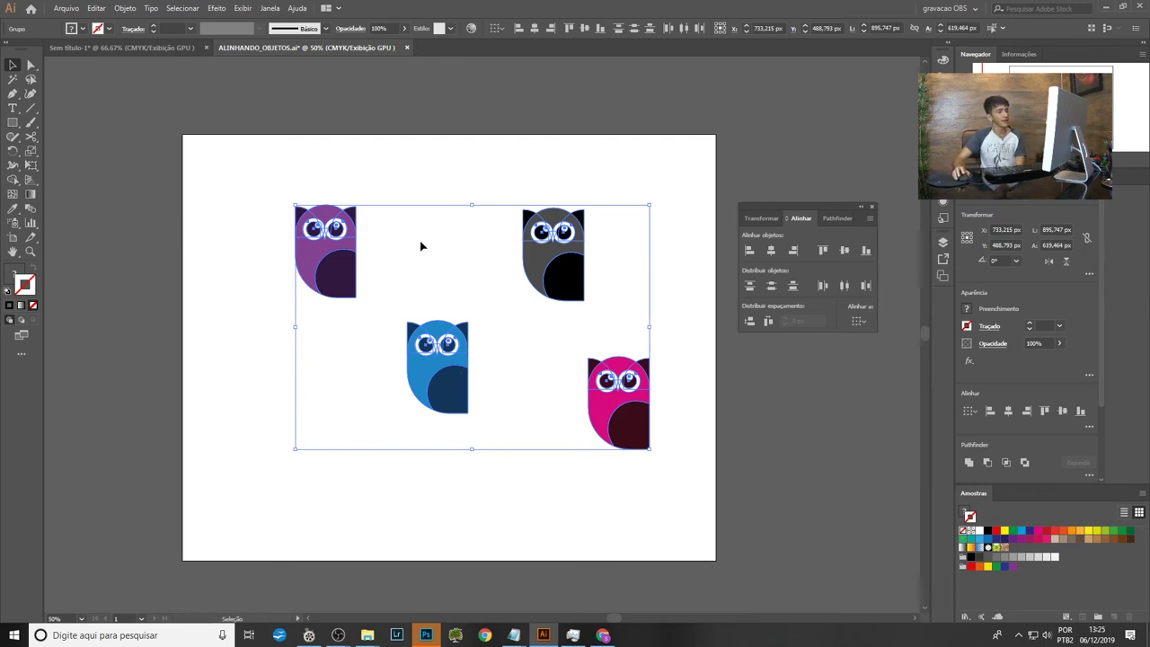
{"action": "left_click", "coordinate": [526, 522]}
{"action": "left_click_drag", "start_coordinate": [670, 485], "coordinate": [244, 181]}
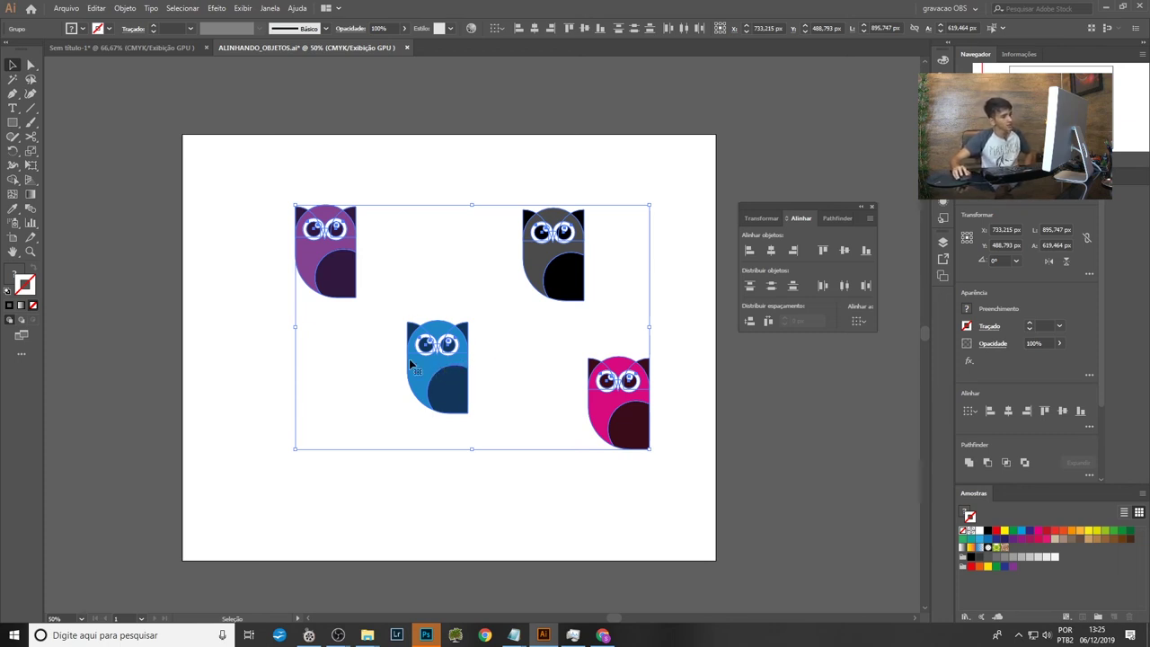
{"action": "left_click", "coordinate": [447, 384]}
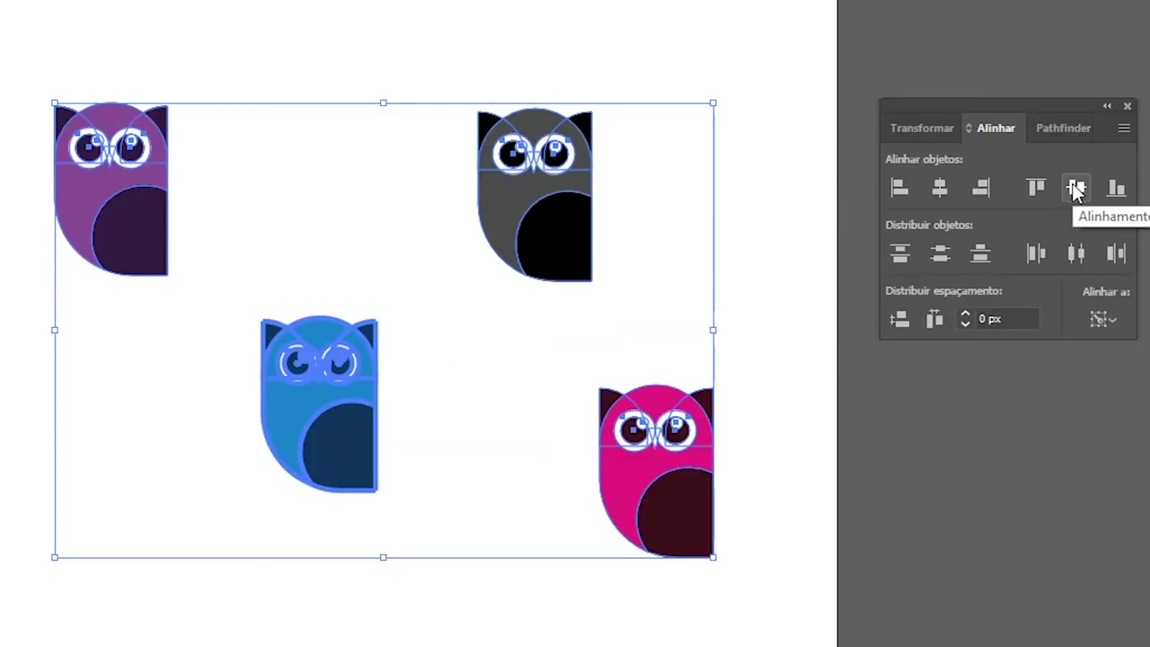
{"action": "left_click", "coordinate": [844, 251]}
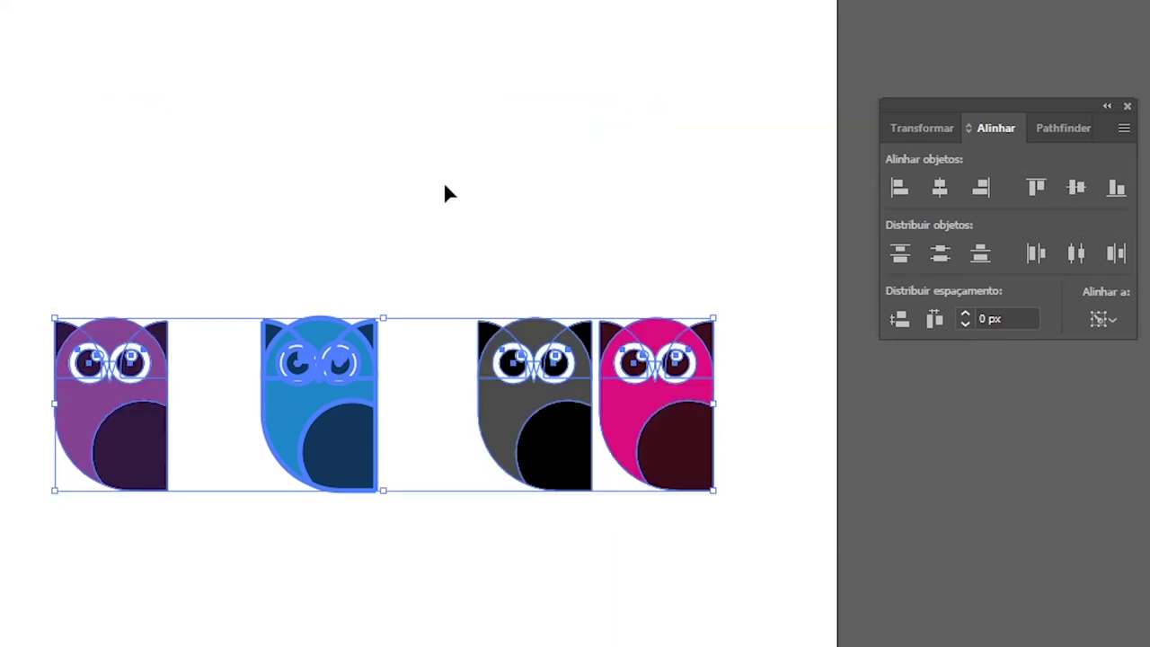
{"action": "key", "text": "ctrl+z"}
{"action": "left_click", "coordinate": [465, 70]}
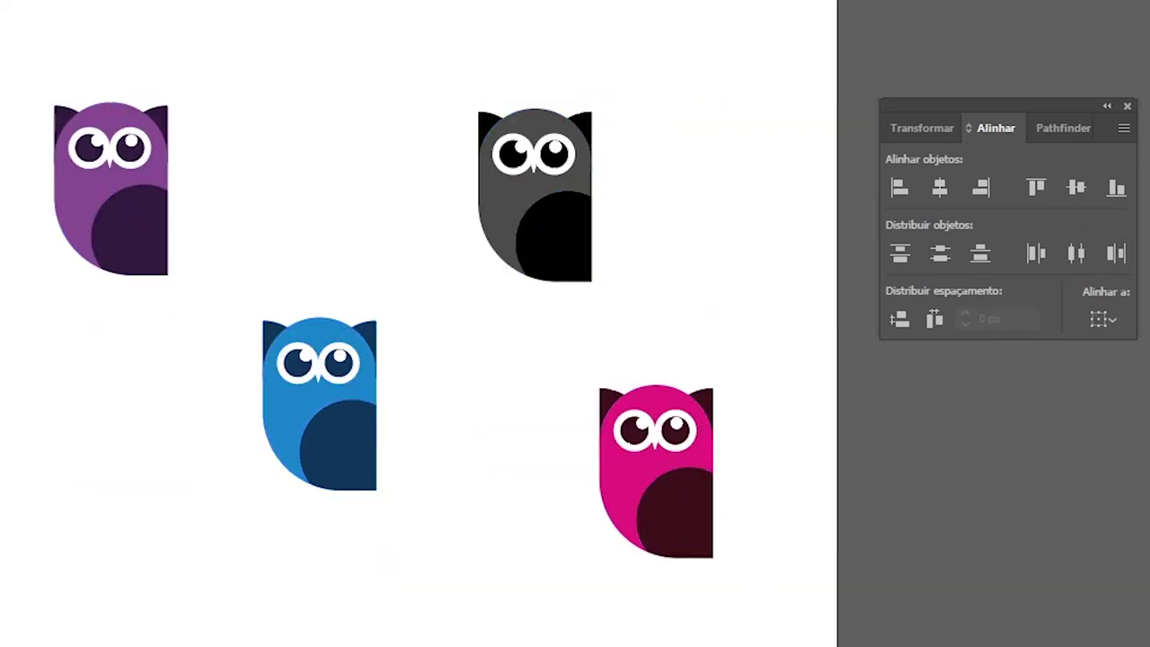
{"action": "left_click_drag", "start_coordinate": [39, 51], "coordinate": [789, 549]}
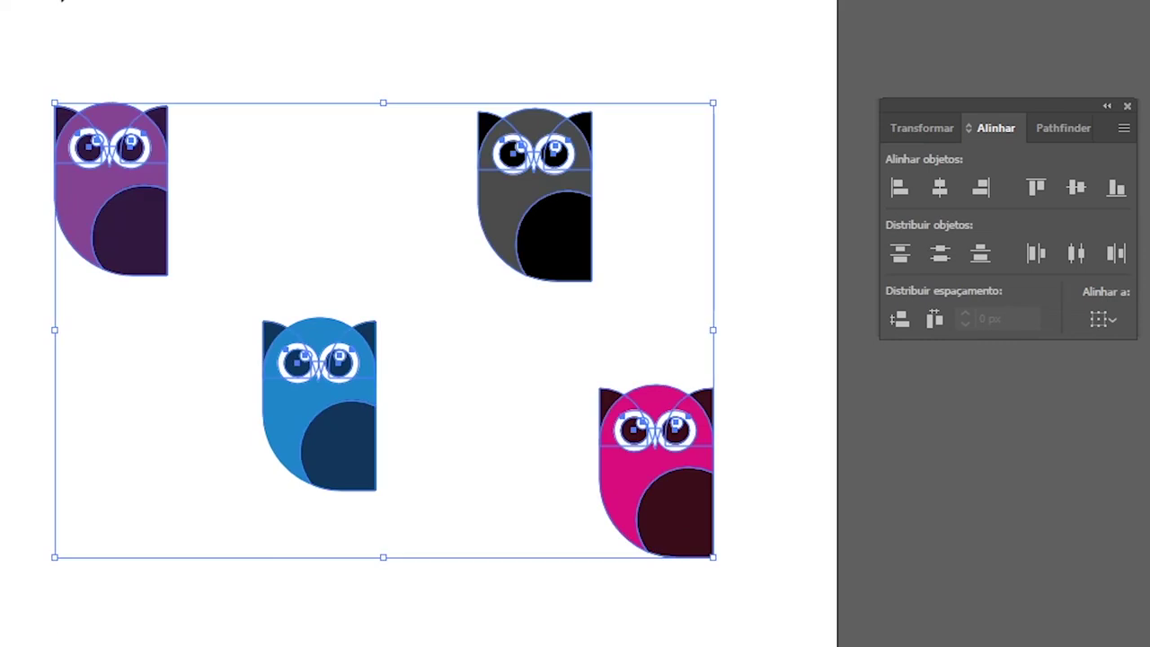
{"action": "left_click", "coordinate": [107, 196]}
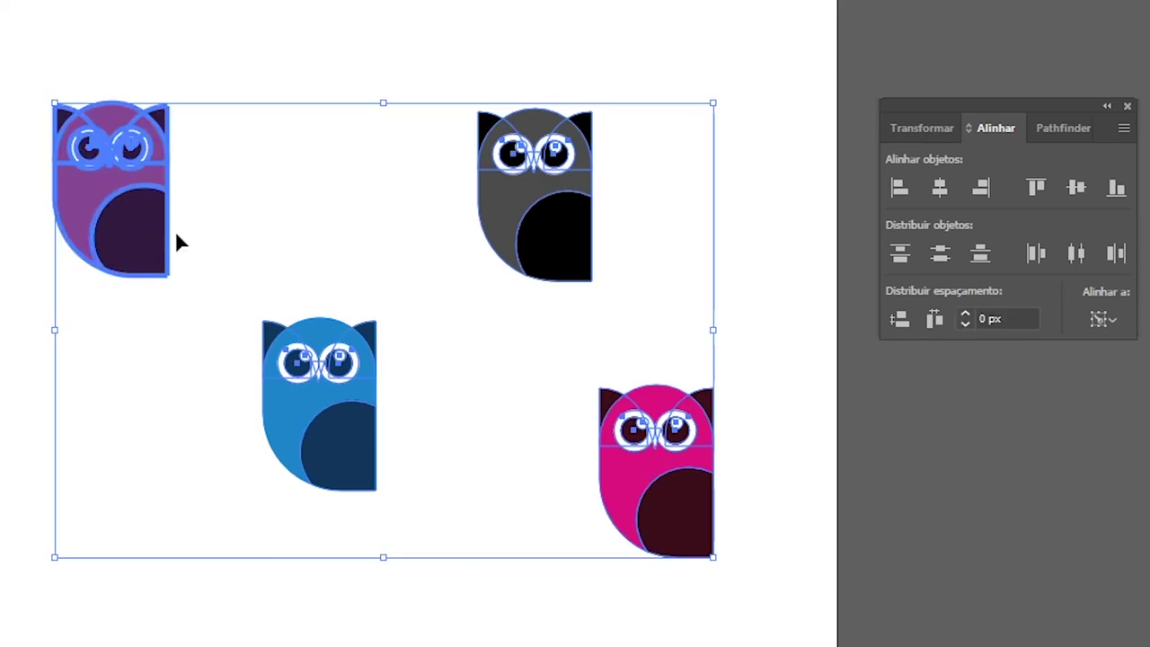
{"action": "left_click", "coordinate": [1075, 189]}
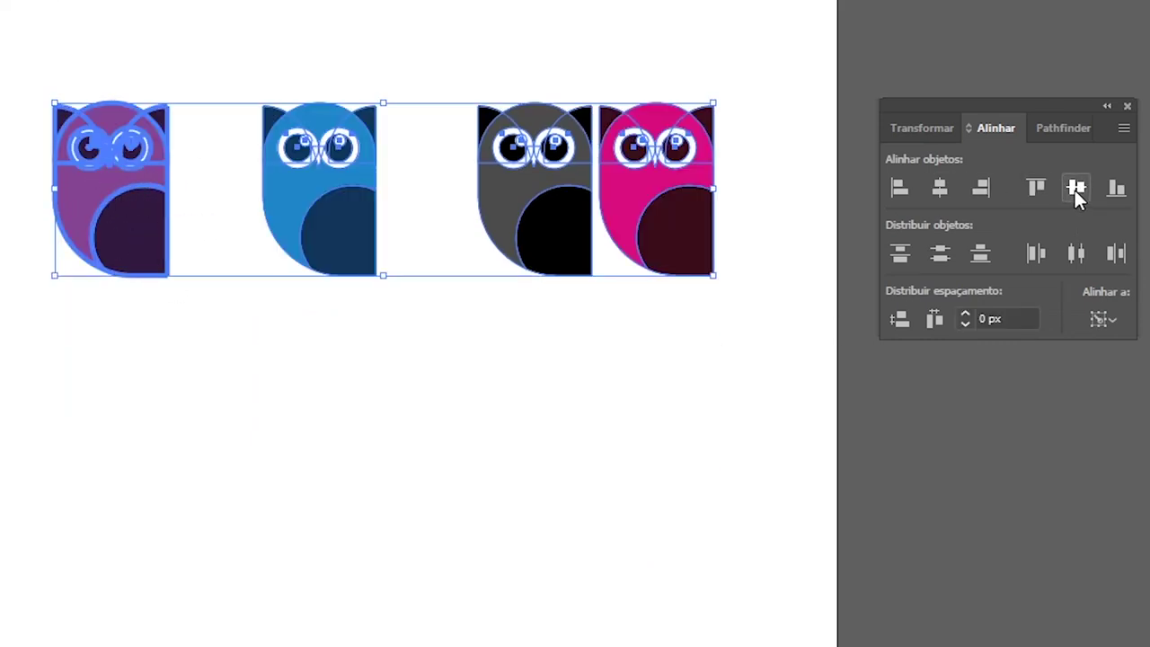
{"action": "key", "text": "ctrl+z"}
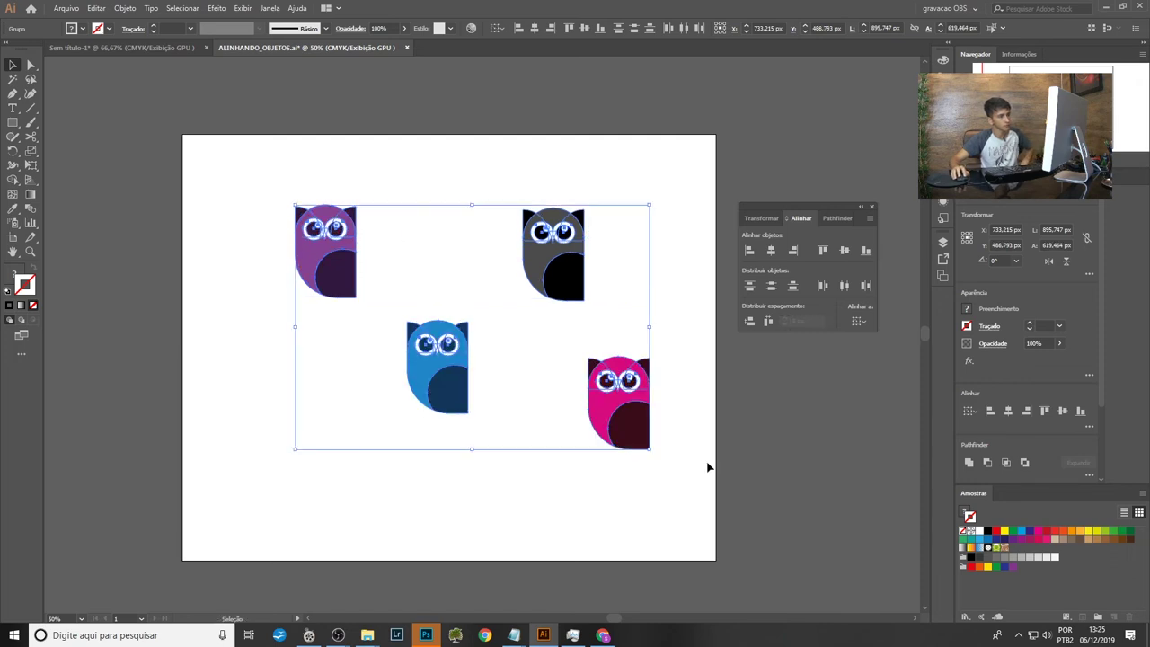
{"action": "left_click_drag", "start_coordinate": [676, 478], "coordinate": [256, 183]}
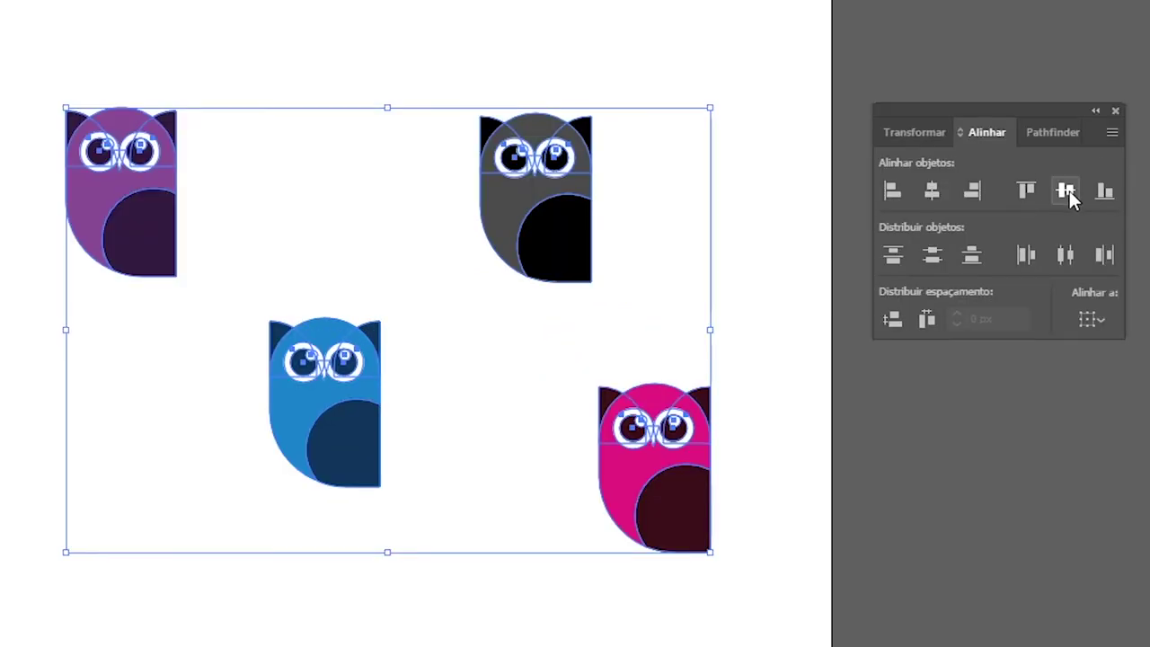
Apply Vertical Align Center and Distribute Horizontal Spacing to the owls, then toggle the A/V selection tools.
{"action": "left_click", "coordinate": [844, 250]}
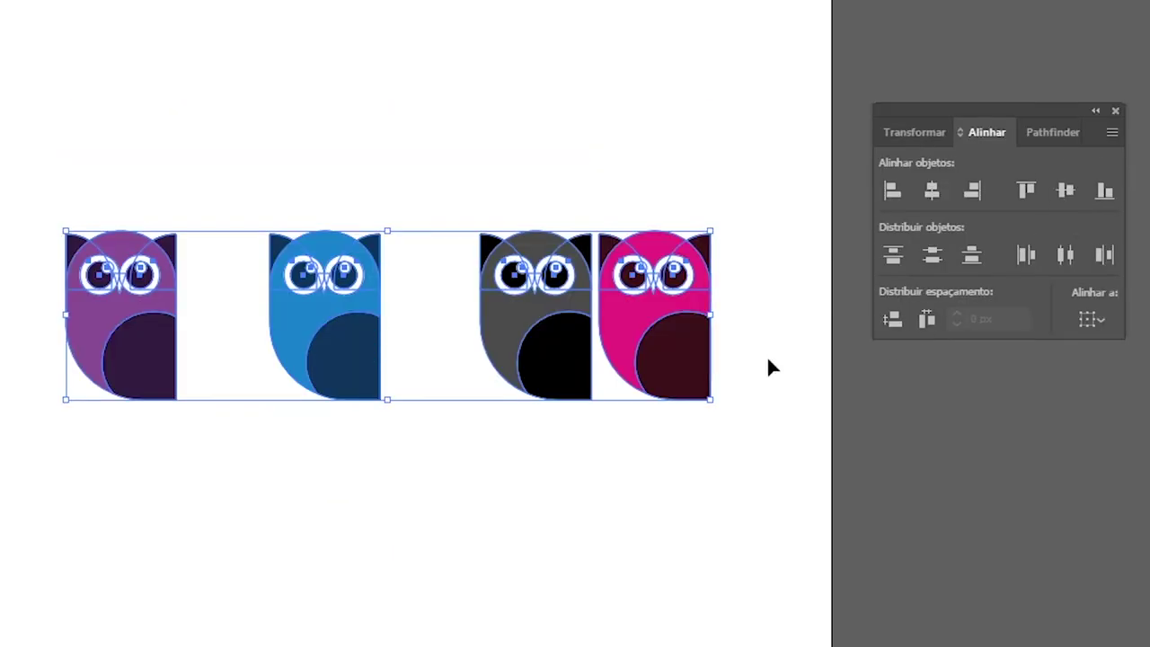
{"action": "left_click", "coordinate": [927, 320]}
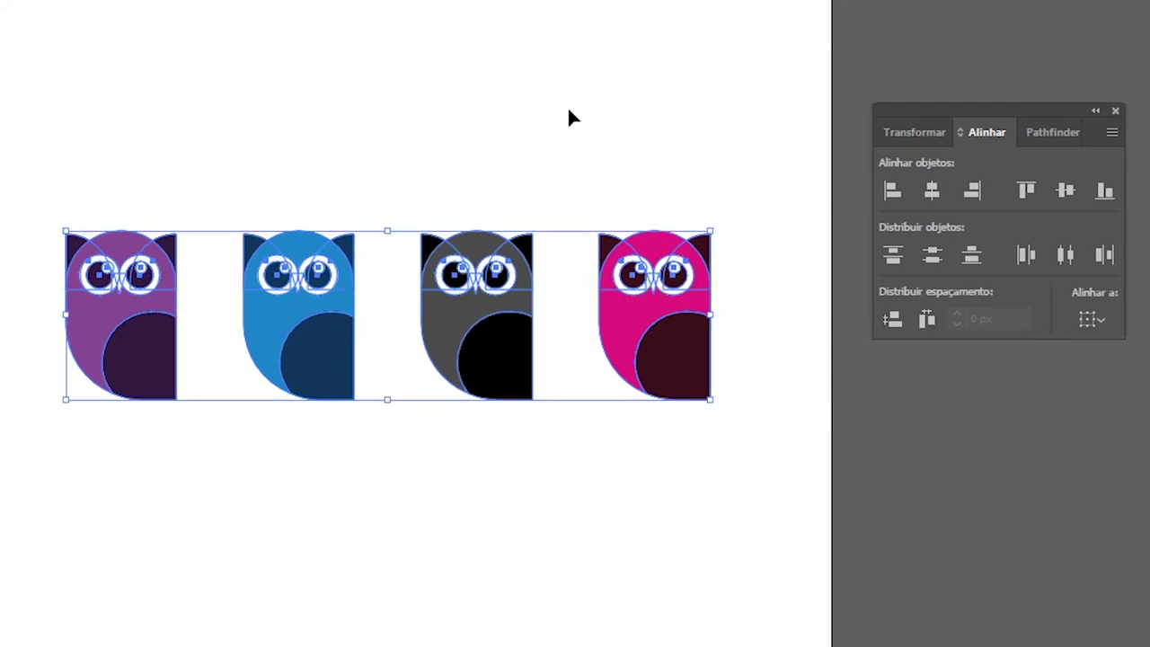
{"action": "key", "text": "a"}
{"action": "key", "text": "v"}
Set Align To to the artboard, then distribute the owls' centres and centre them vertically.
{"action": "key", "text": "a"}
{"action": "key", "text": "v"}
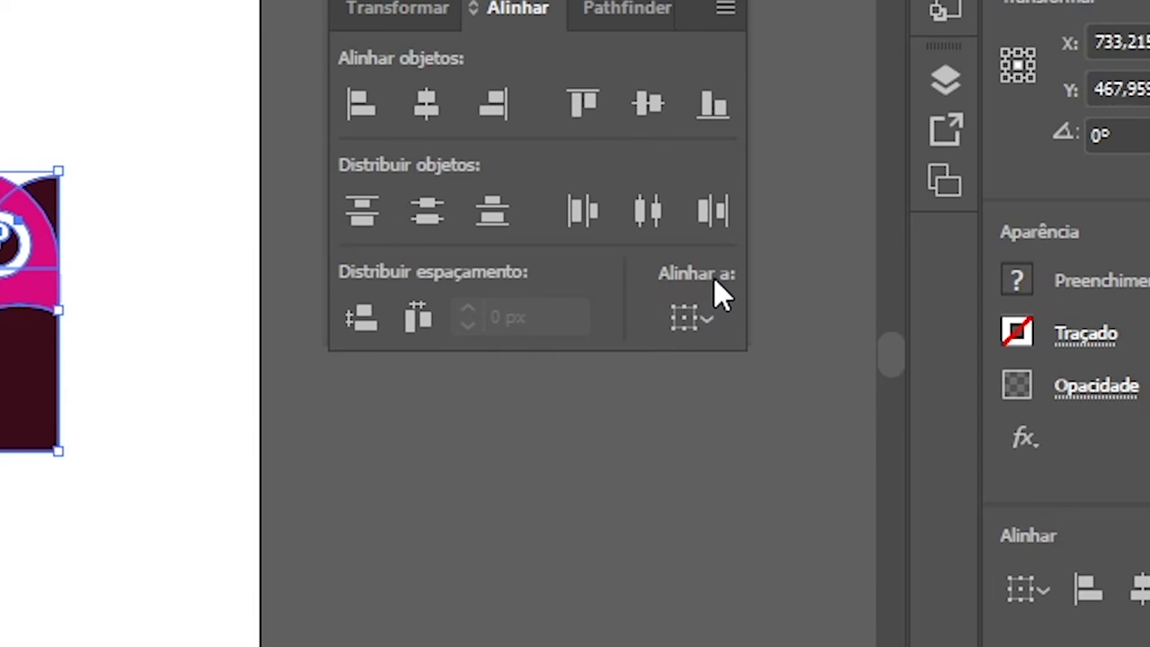
{"action": "left_click", "coordinate": [683, 315]}
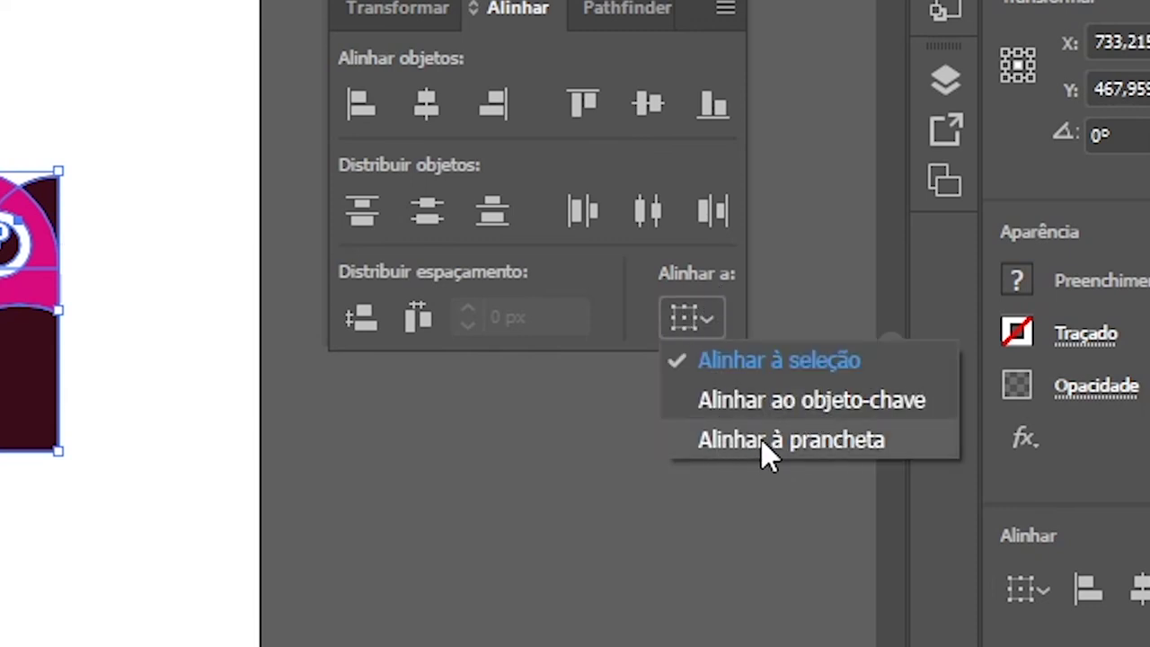
{"action": "left_click", "coordinate": [848, 445]}
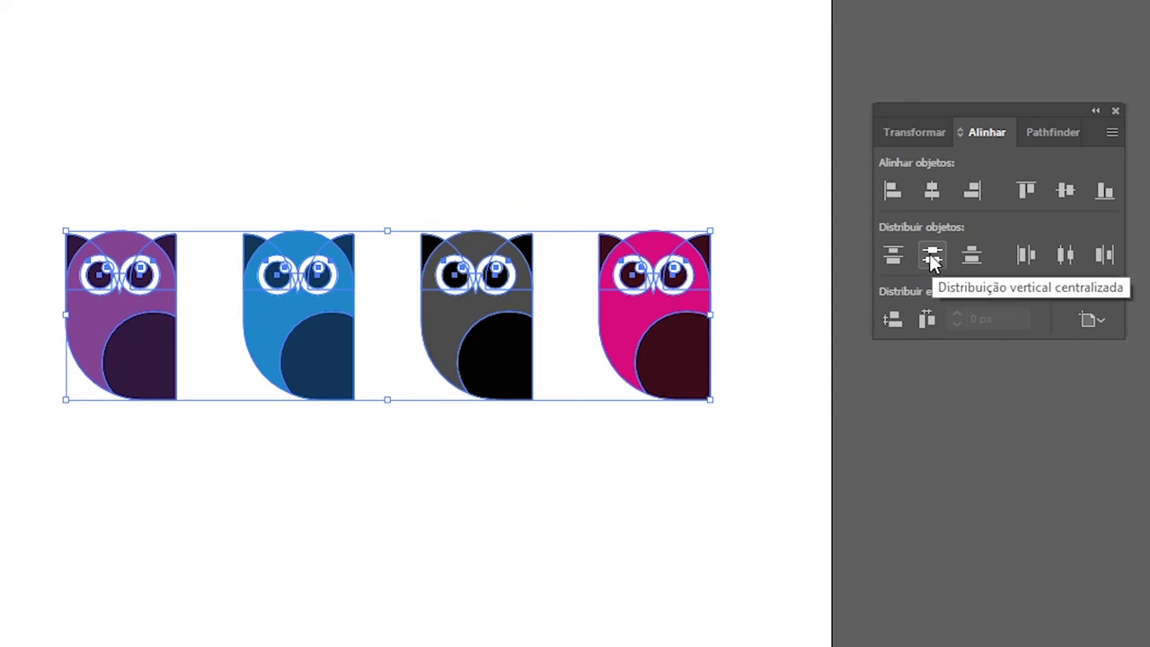
{"action": "left_click", "coordinate": [973, 190]}
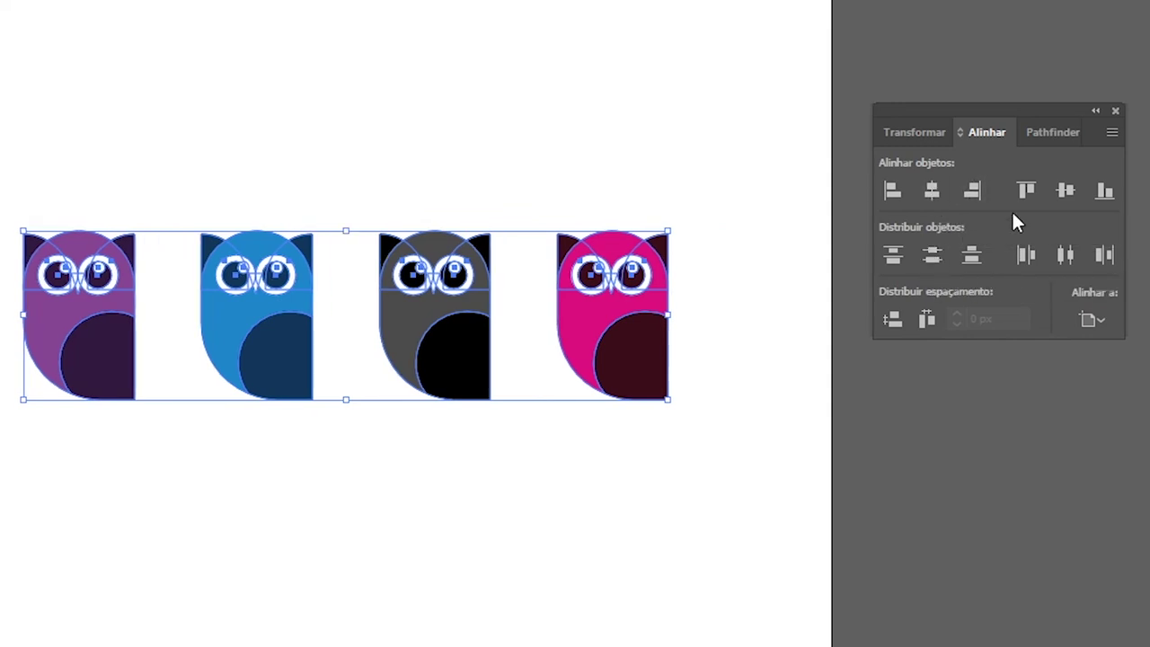
{"action": "left_click", "coordinate": [1066, 190]}
Try horizontal-centre alignment, undo the resulting stack to restore the row, and leave the owls deselected.
{"action": "key", "text": "a"}
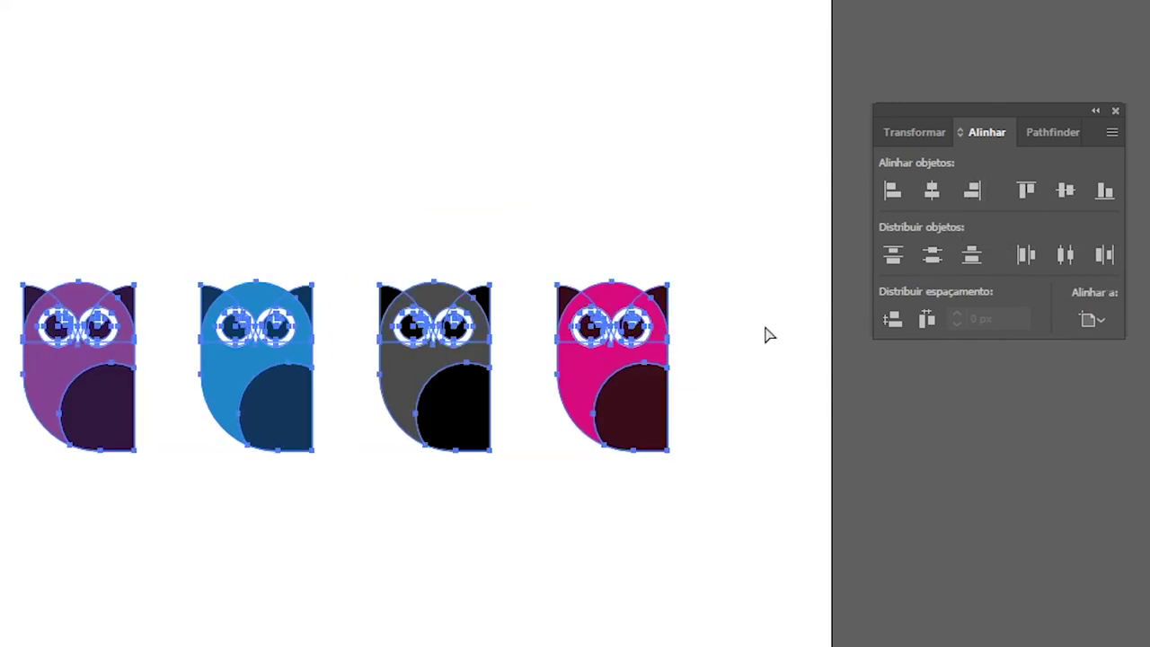
{"action": "left_click", "coordinate": [933, 191]}
{"action": "left_click", "coordinate": [673, 201]}
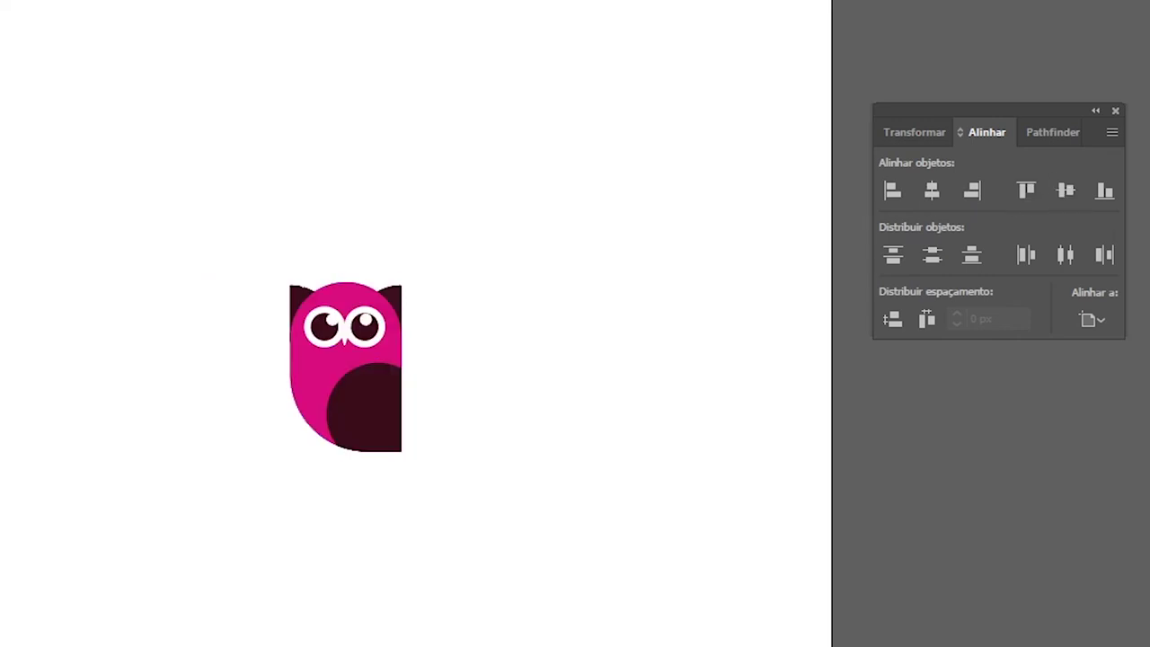
{"action": "key", "text": "ctrl+z"}
{"action": "key", "text": "ctrl+z"}
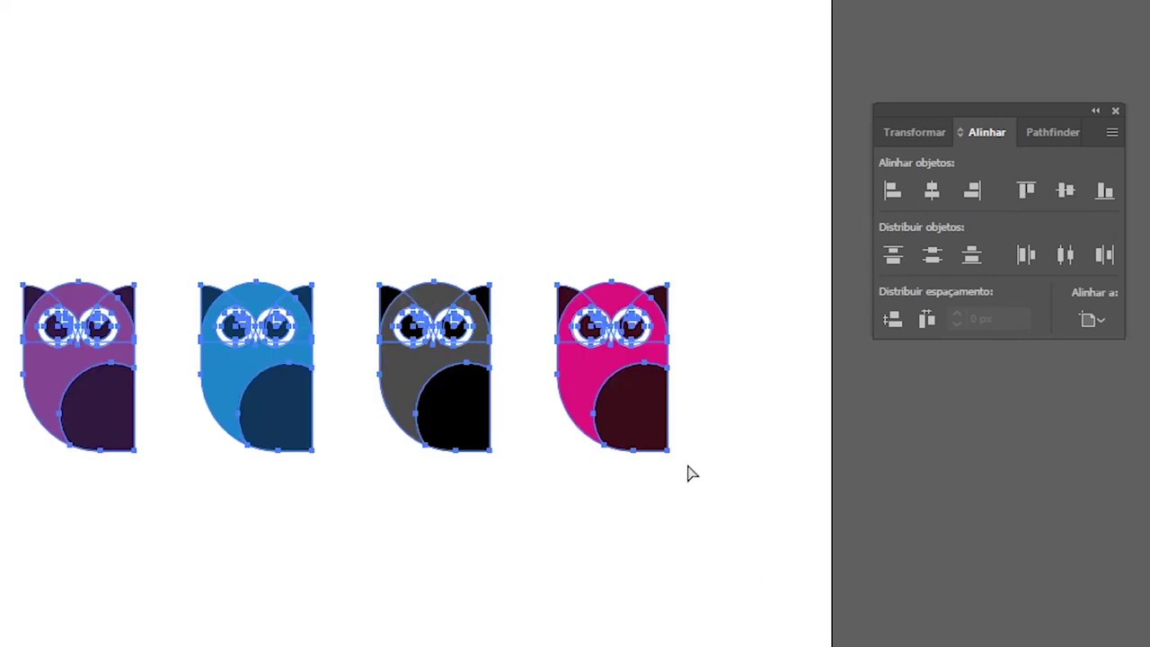
{"action": "left_click", "coordinate": [738, 558]}
{"action": "left_click_drag", "start_coordinate": [113, 236], "coordinate": [225, 290]}
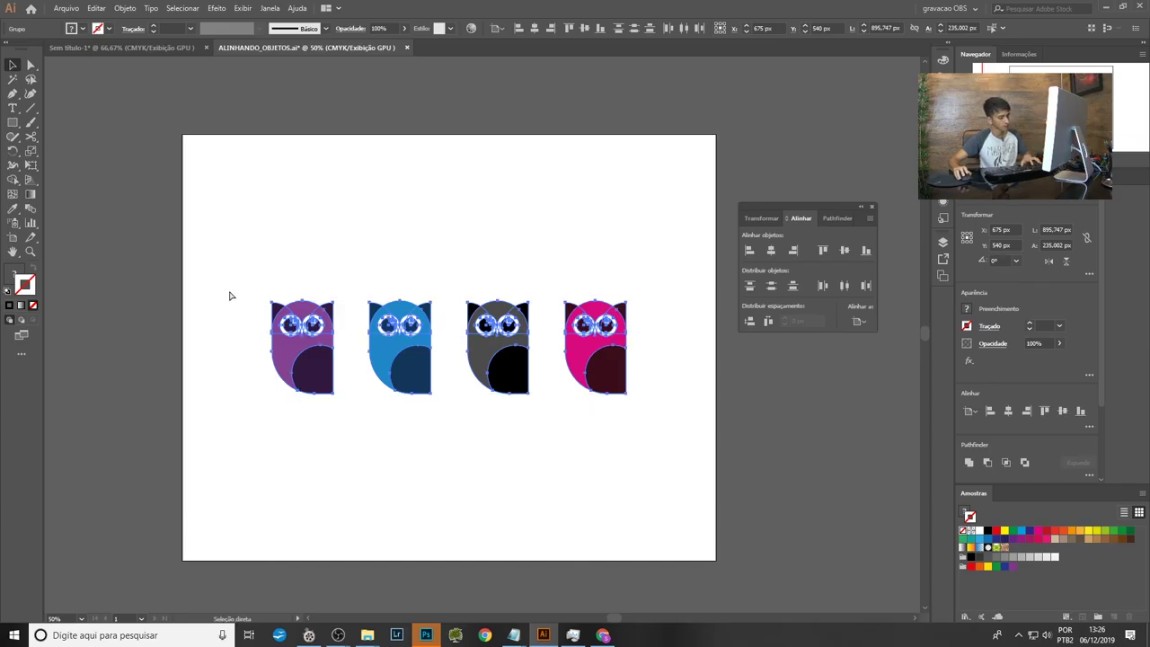
{"action": "left_click", "coordinate": [455, 352]}
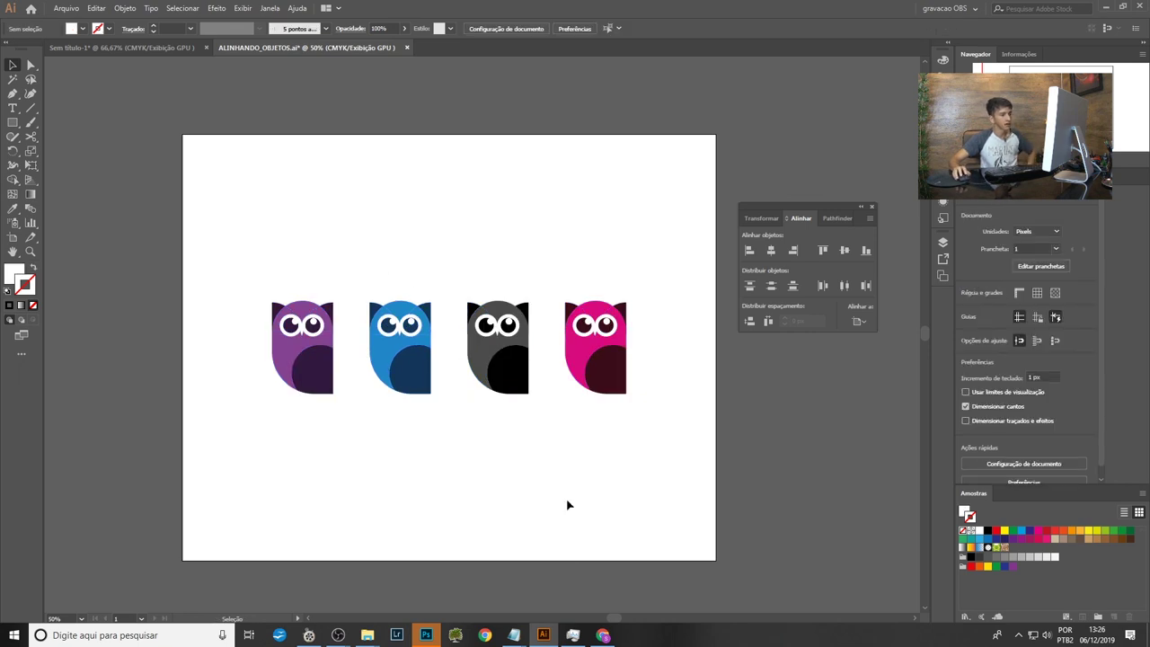
{"action": "scroll", "coordinate": [593, 409], "scroll_direction": "up", "scroll_amount": 1}
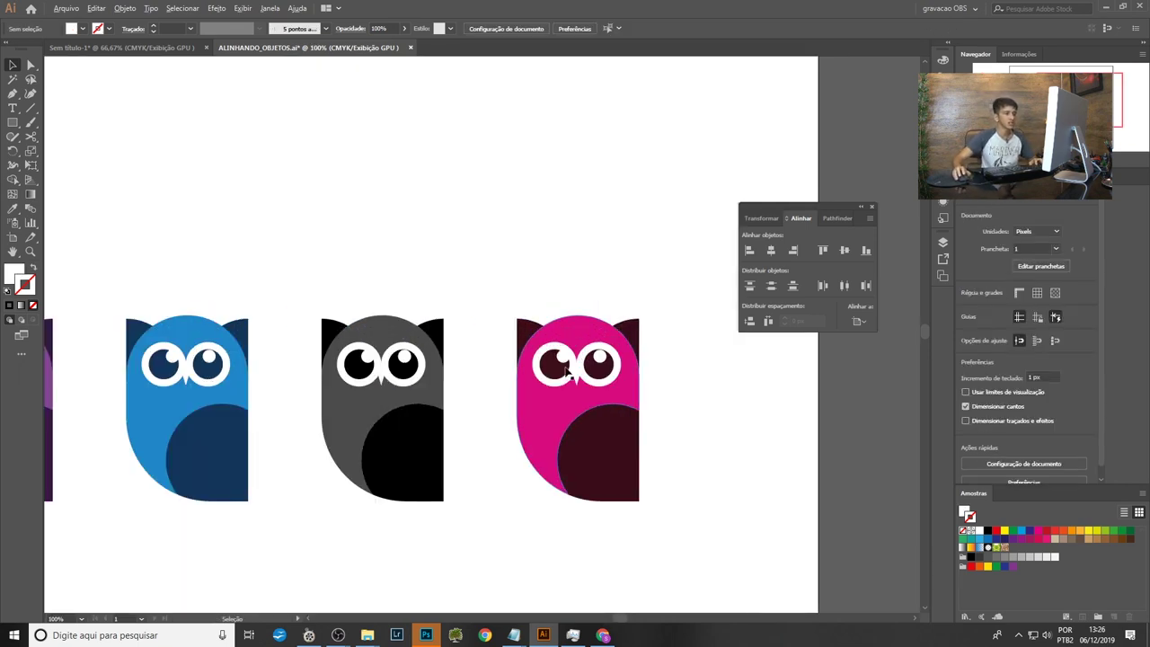